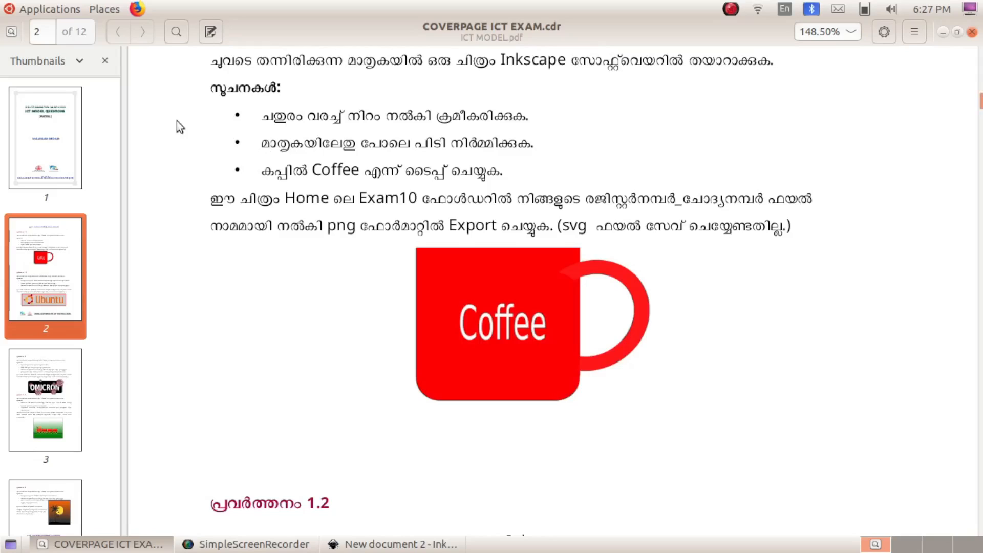
# Launch the Inkscape Vector Graphics Editor with a new blank document
pyautogui.click(23, 9)
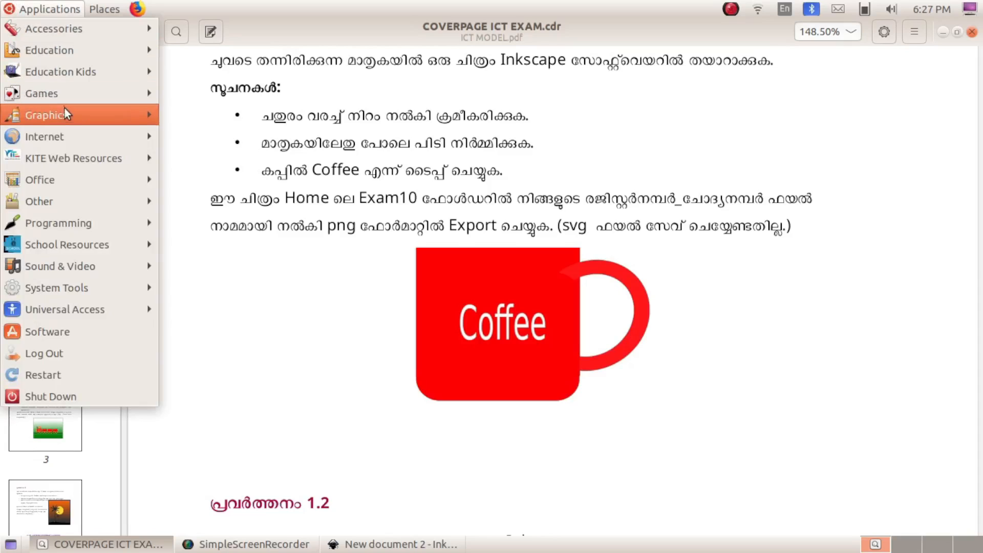
pyautogui.moveTo(66, 114)
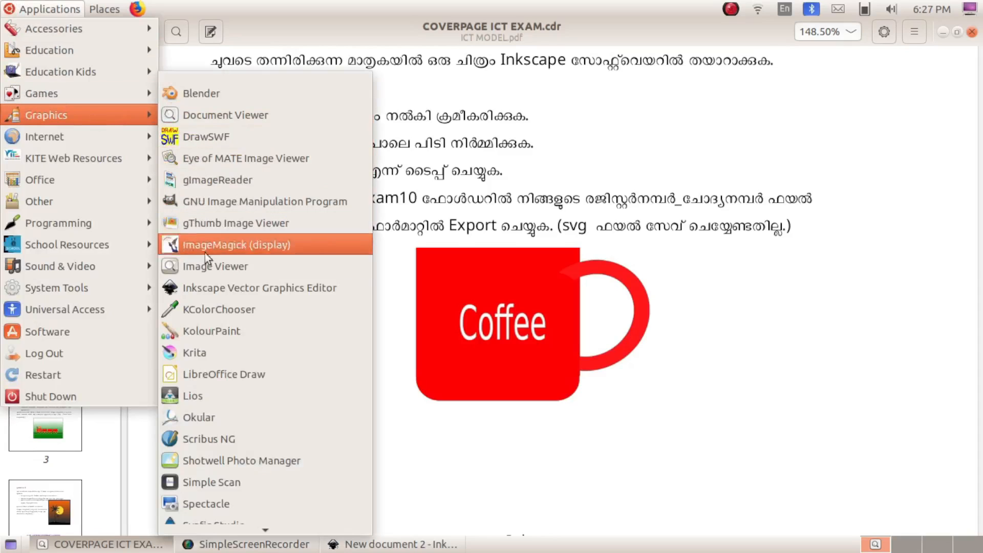
pyautogui.click(217, 288)
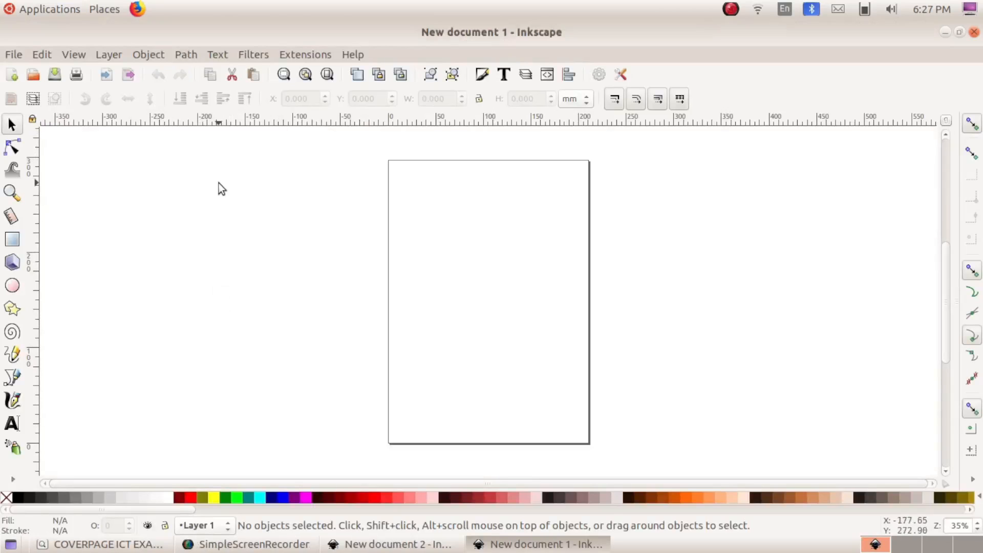
# Turn off the page border display in the document properties
pyautogui.click(11, 55)
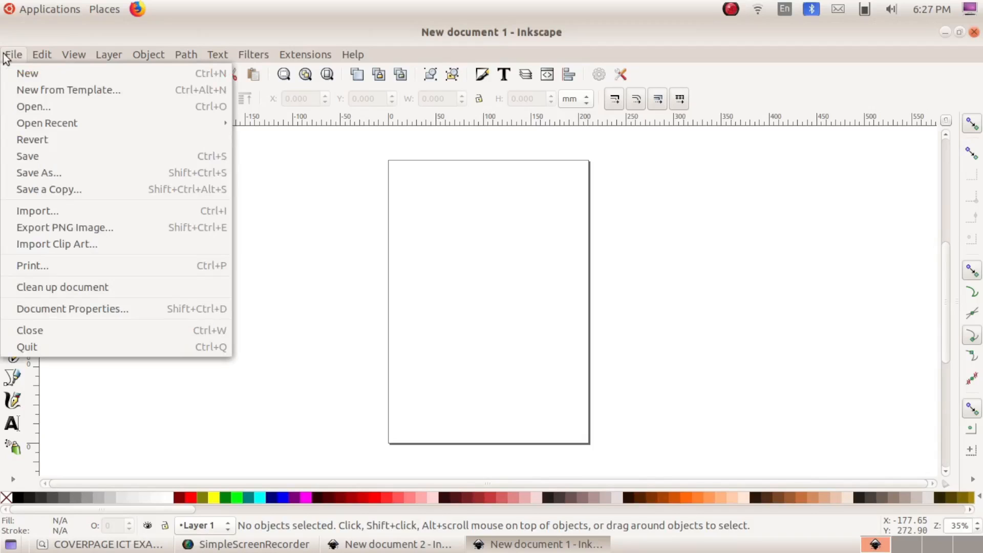
pyautogui.click(143, 312)
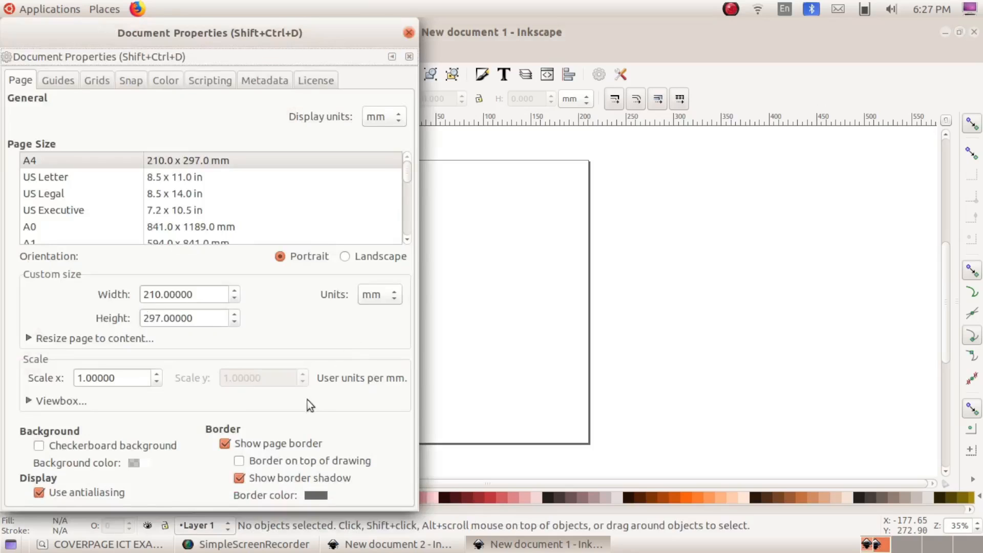
pyautogui.click(225, 444)
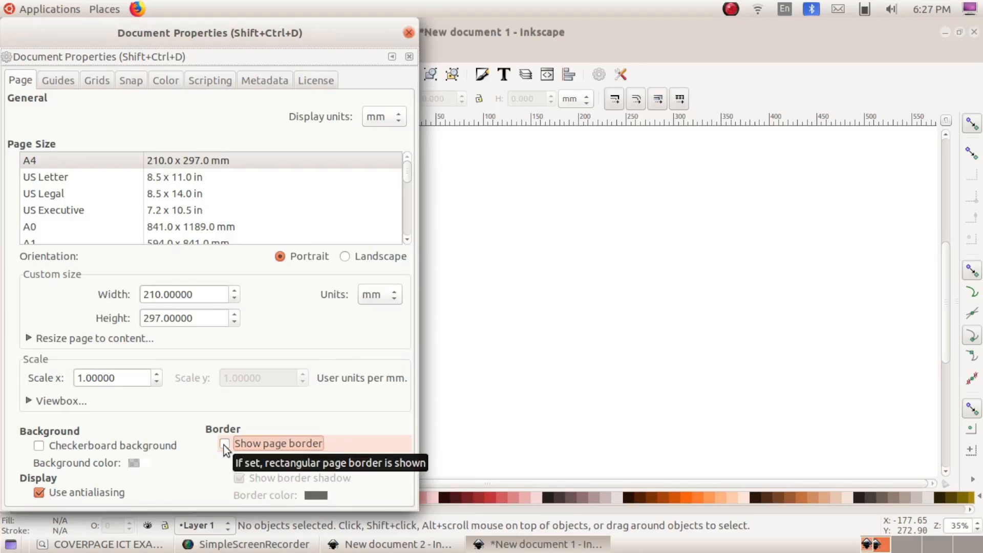
pyautogui.click(408, 32)
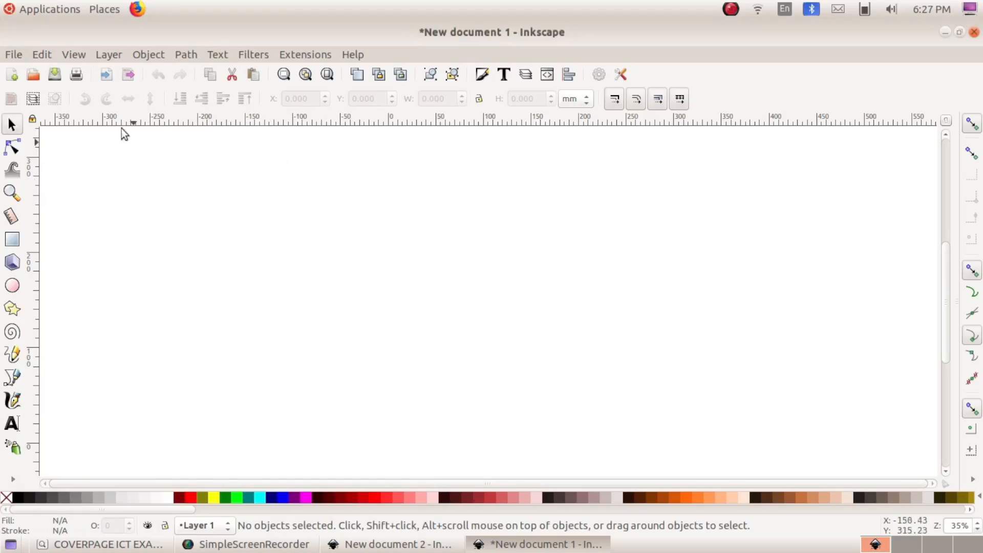
# Check the reference cup in the exam PDF and draw a red rectangle about 184 by 169 mm in Inkscape as the cup body
pyautogui.click(107, 543)
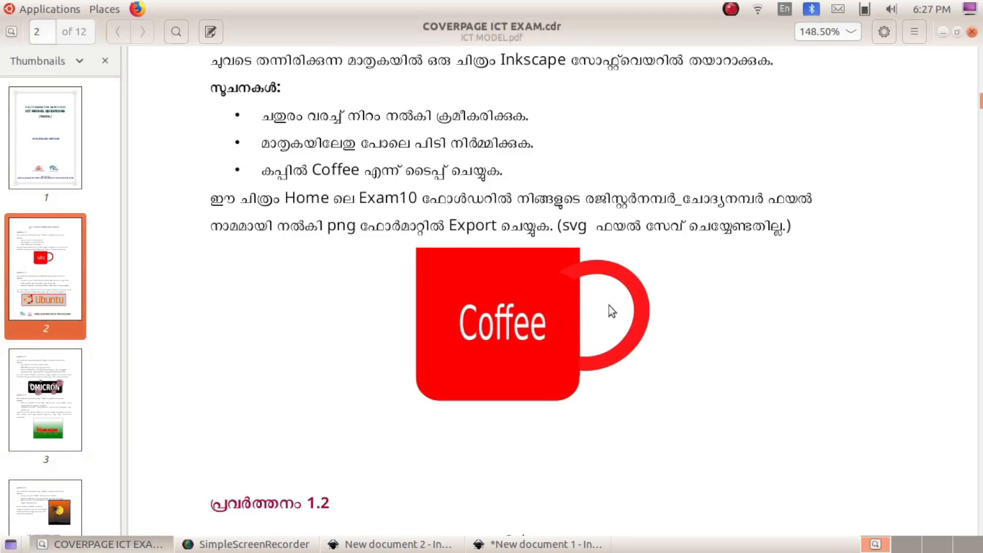
pyautogui.click(537, 542)
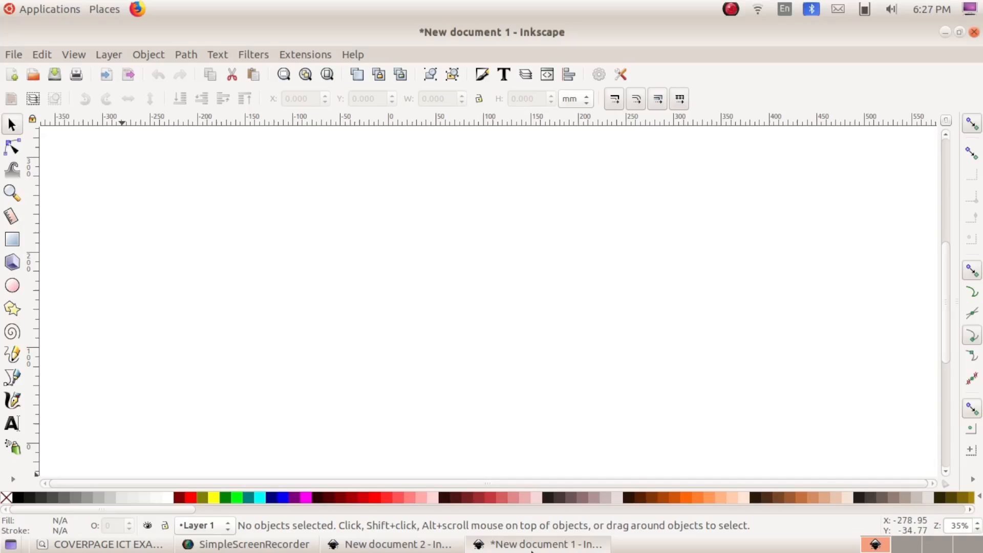
pyautogui.click(8, 246)
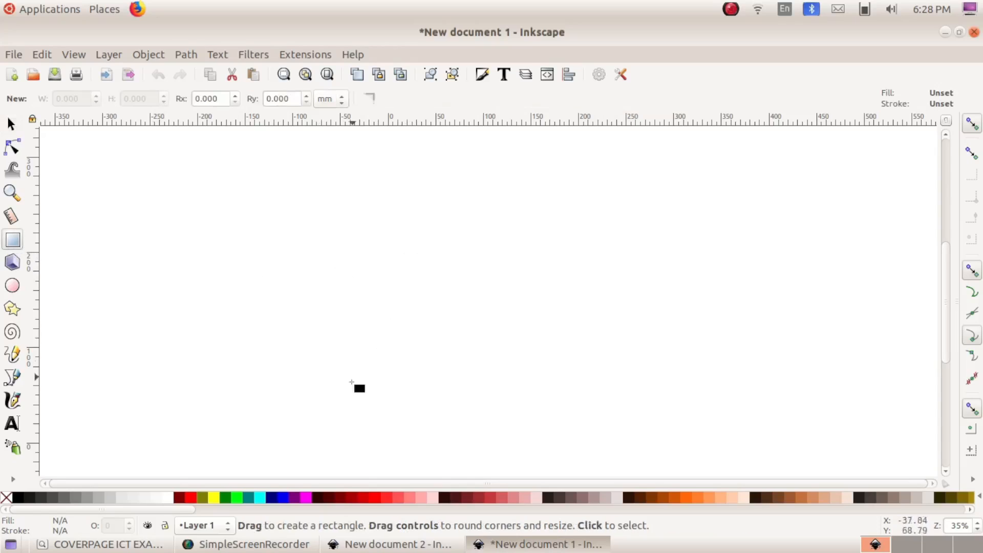
pyautogui.click(375, 500)
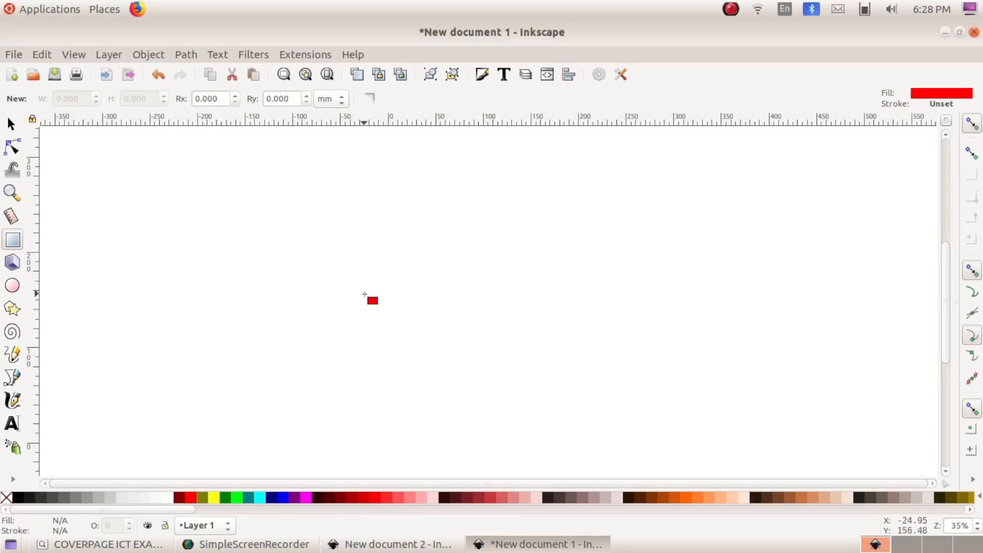
pyautogui.moveTo(318, 247); pyautogui.dragTo(493, 407)
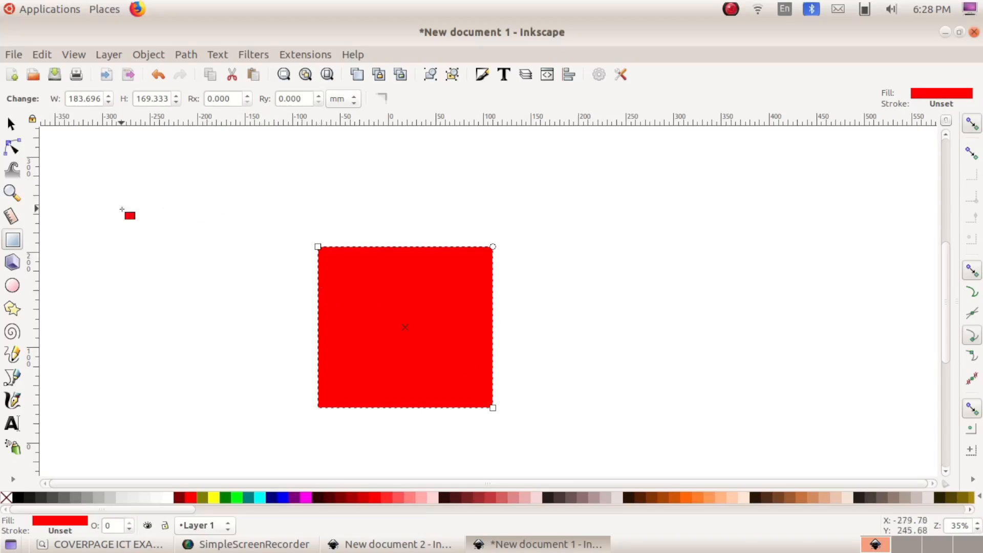
# Compare with the reference cup and round the red rectangle's corners with radii Rx 16 mm and Ry 14 mm
pyautogui.click(103, 544)
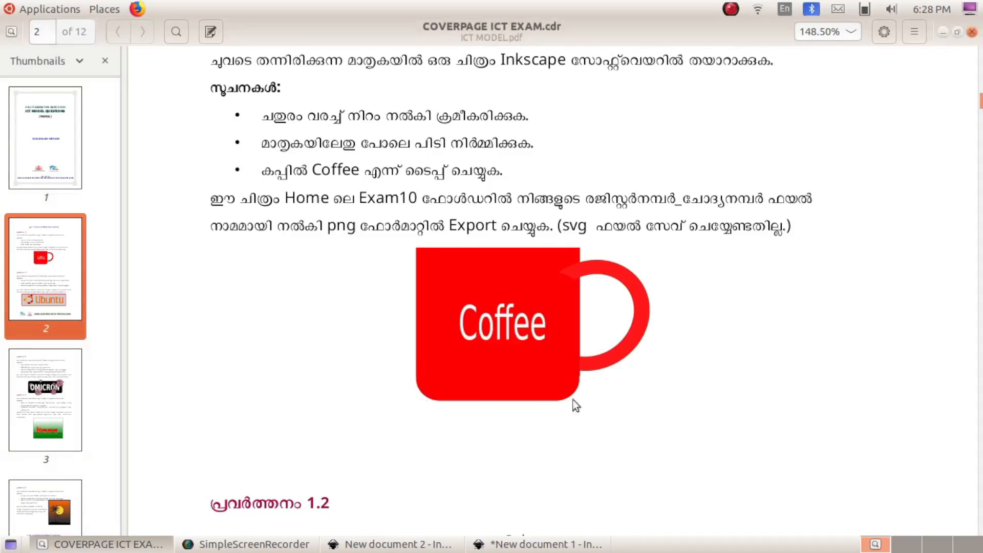
pyautogui.click(529, 547)
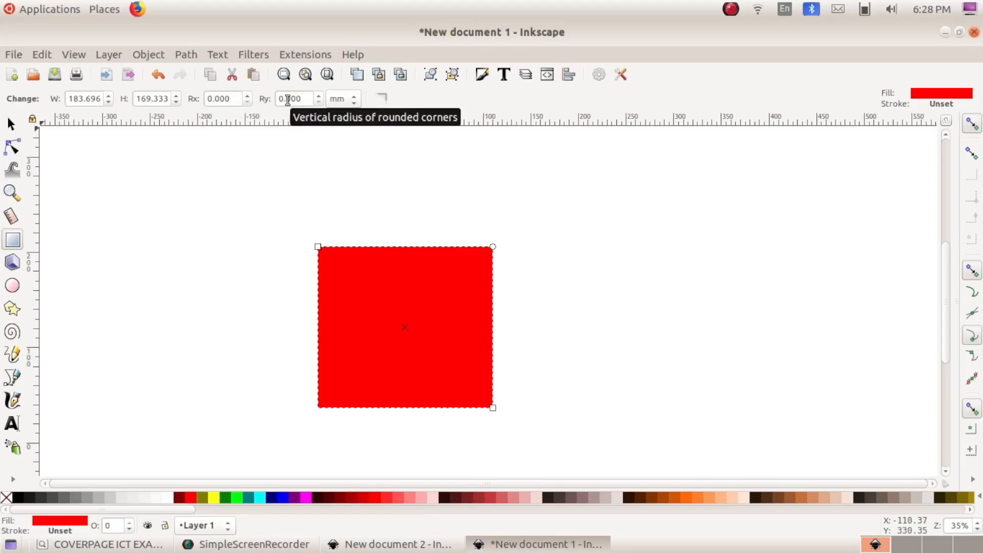
pyautogui.click(246, 96)
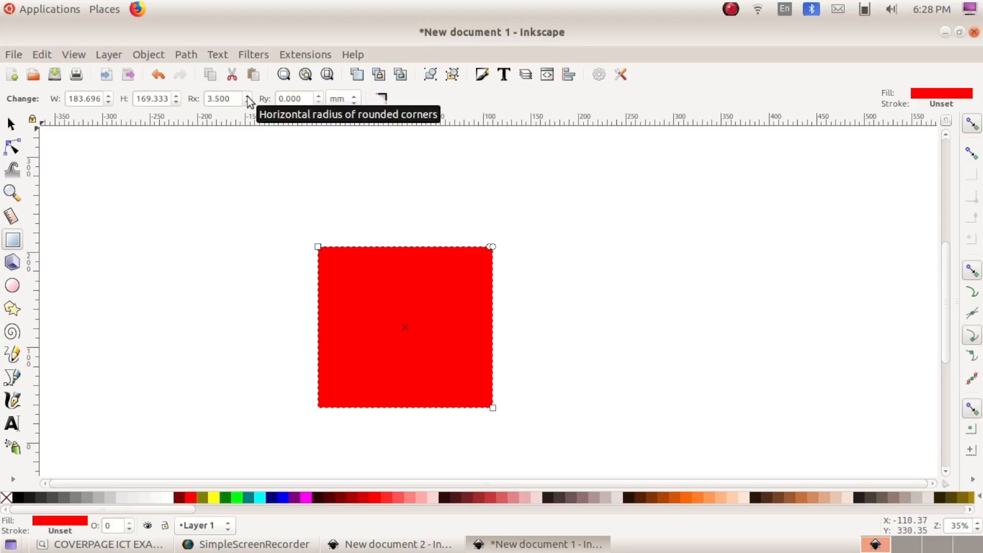
pyautogui.click(247, 97)
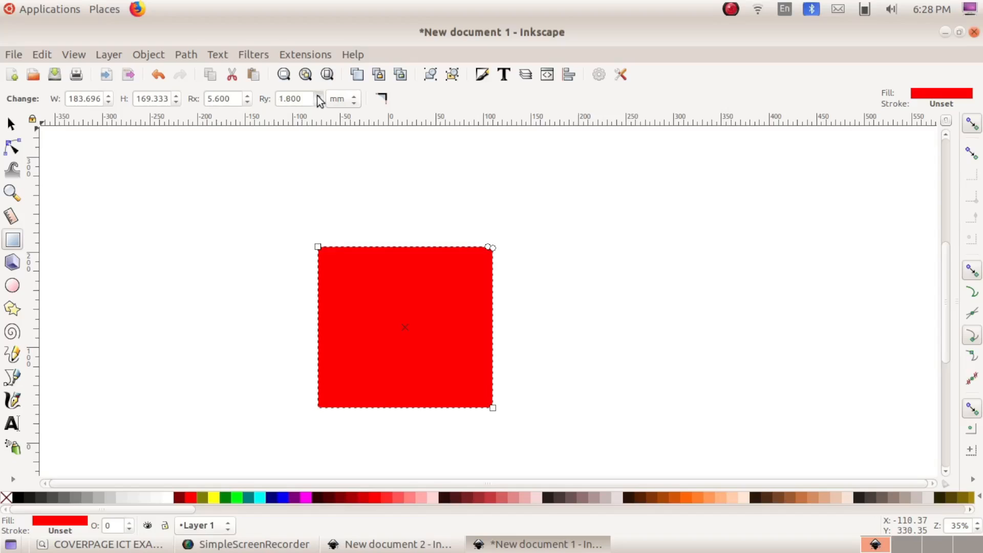
pyautogui.click(248, 95)
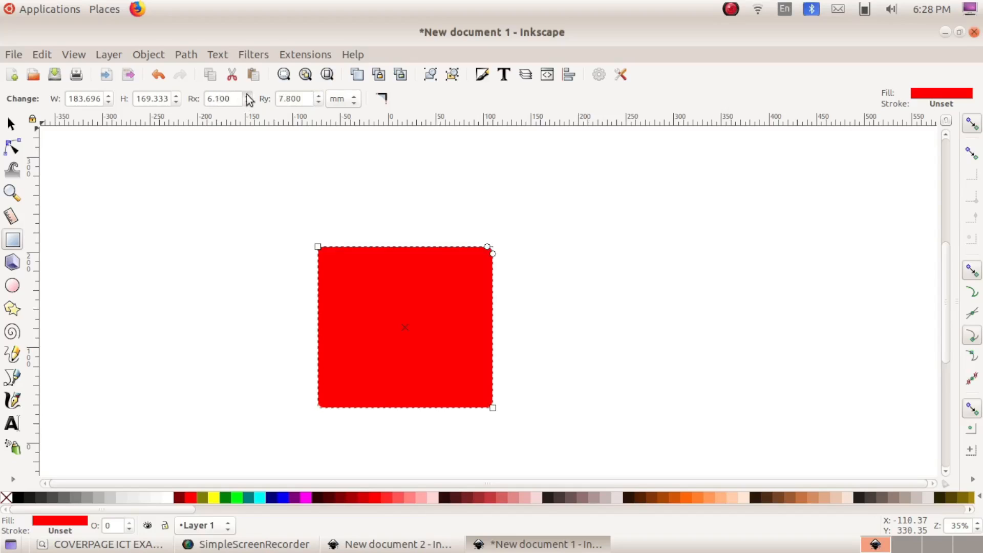
pyautogui.click(318, 96)
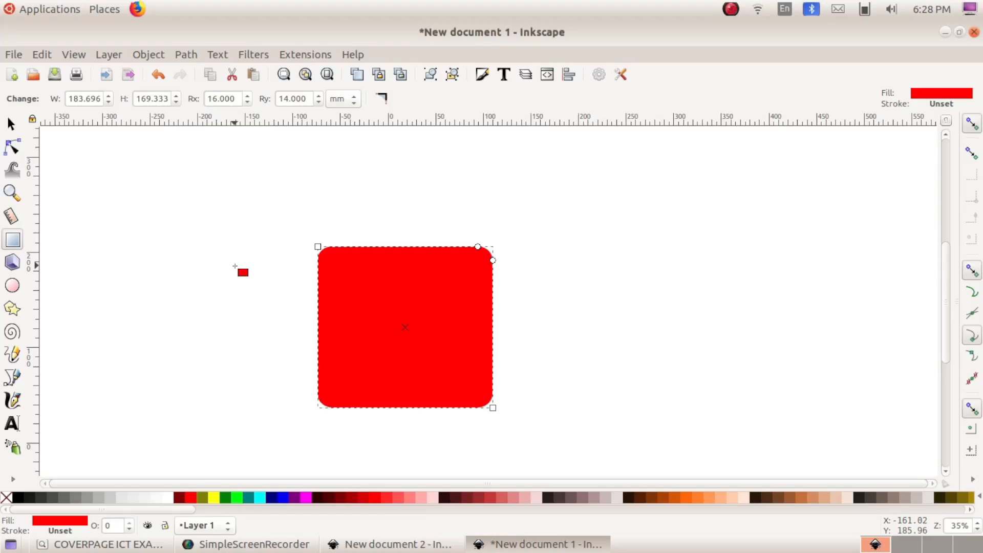
# Set the fill to dark colour #2B0000 and draw a second rectangle about 311 mm wide and 74 mm high over the cup body's upper edge
pyautogui.click(316, 498)
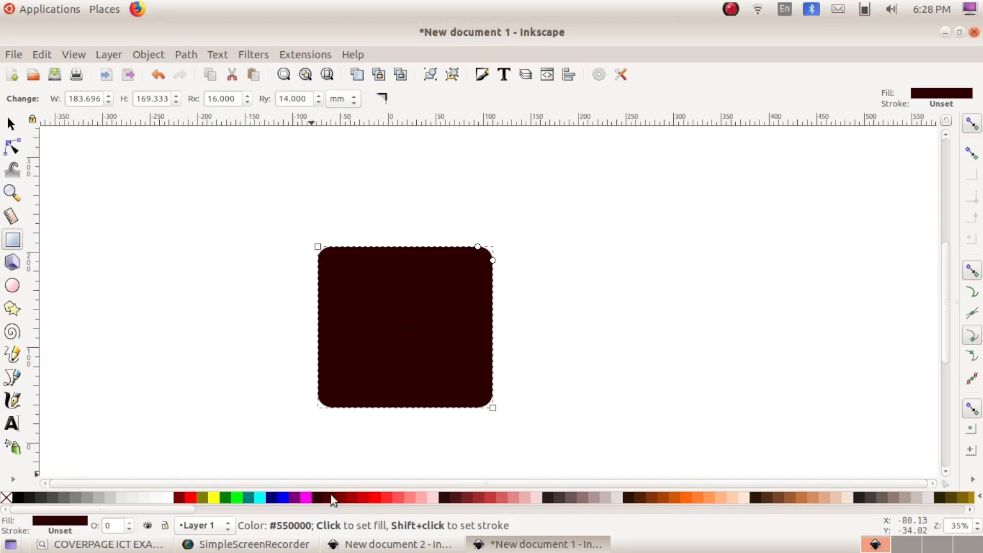
pyautogui.click(370, 500)
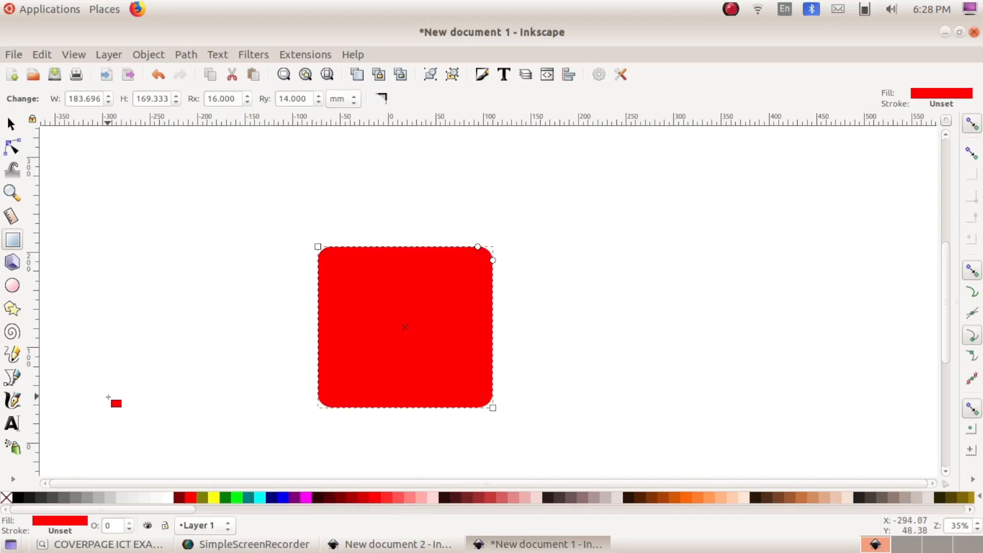
pyautogui.click(11, 242)
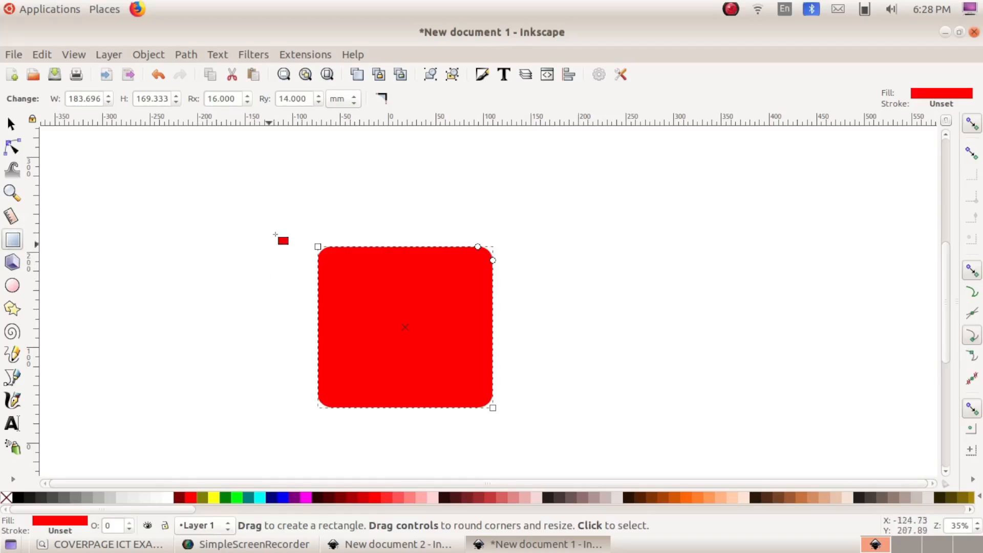
pyautogui.click(323, 499)
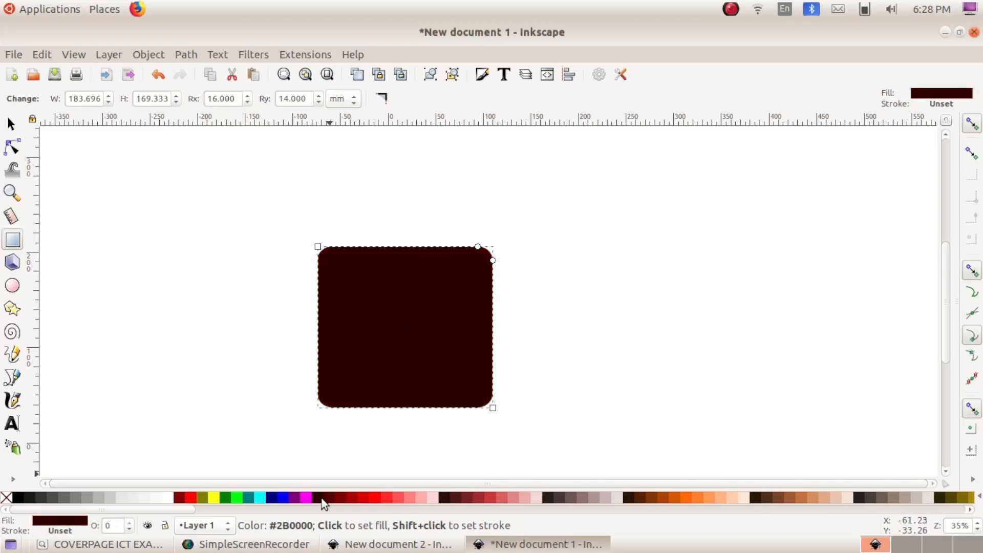
pyautogui.moveTo(255, 192); pyautogui.dragTo(551, 314)
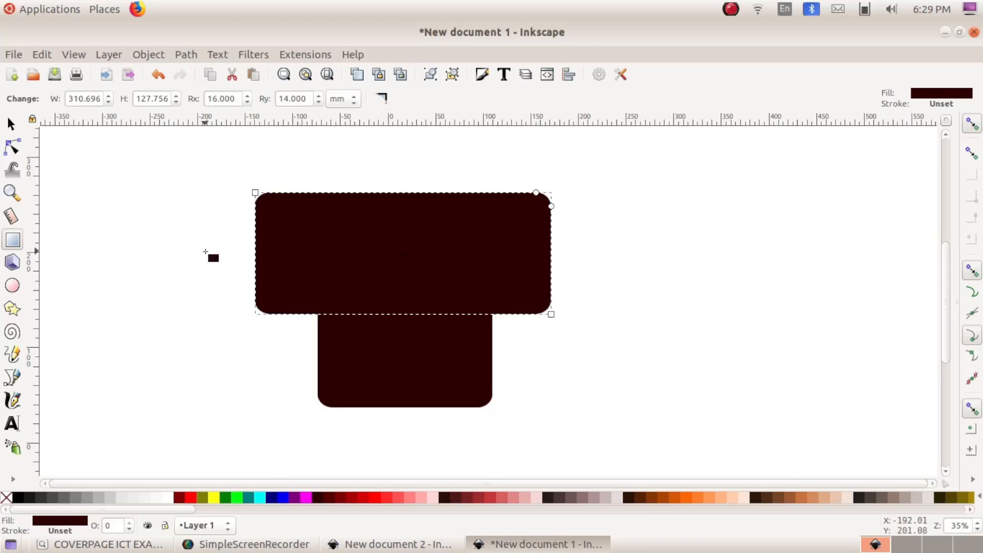
pyautogui.click(11, 124)
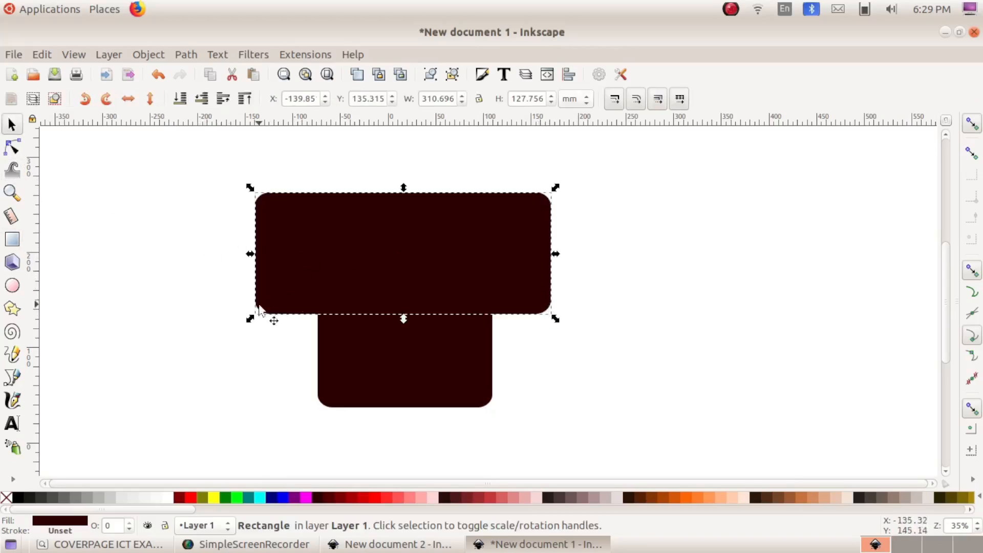
pyautogui.moveTo(404, 320); pyautogui.dragTo(420, 266)
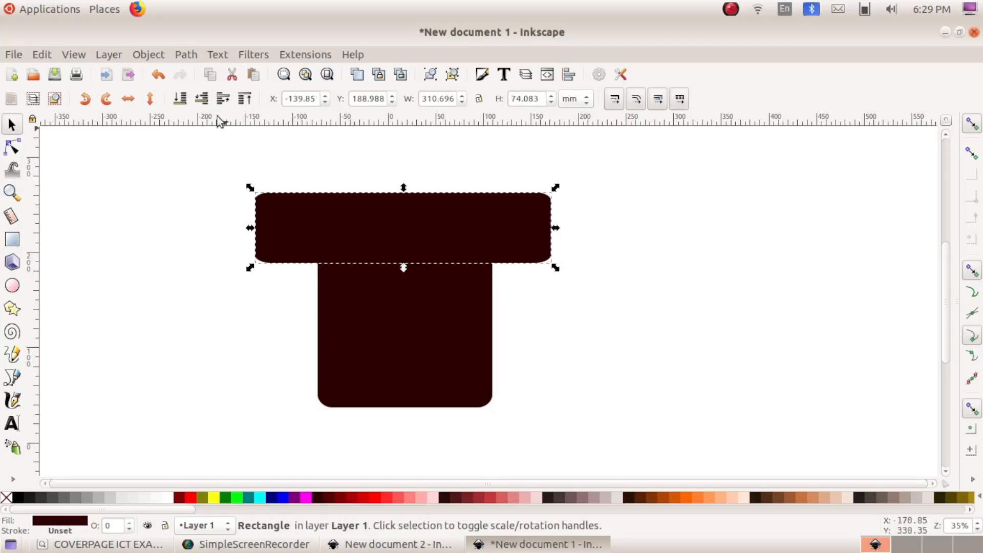
# Select both rectangles and subtract the upper one from the cup body with the Difference path operation
pyautogui.click(160, 144)
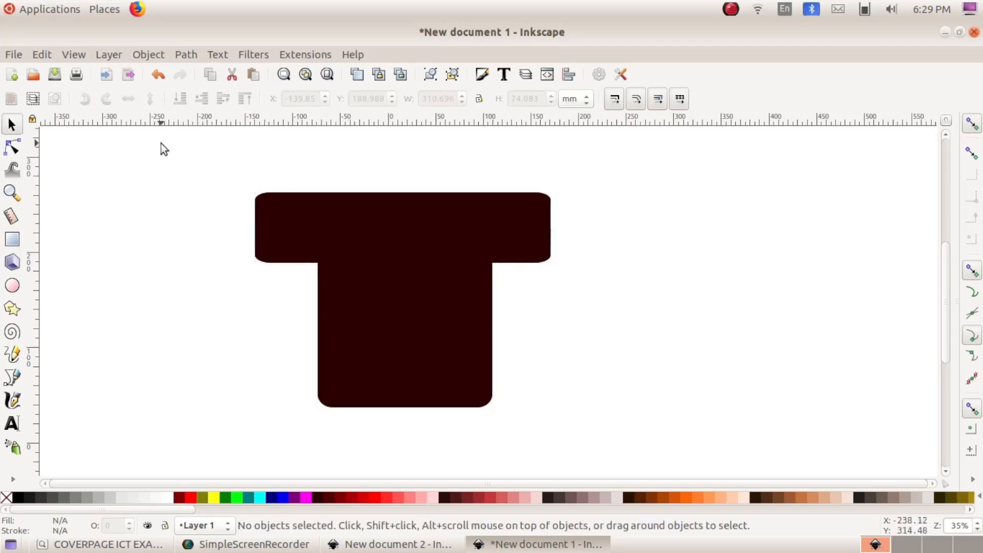
pyautogui.moveTo(162, 144); pyautogui.dragTo(625, 446)
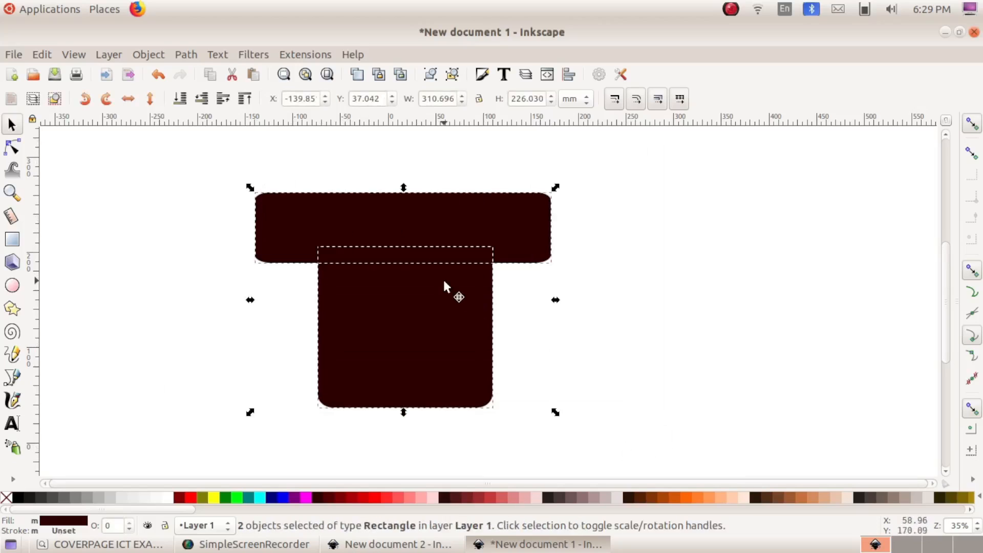
pyautogui.click(180, 53)
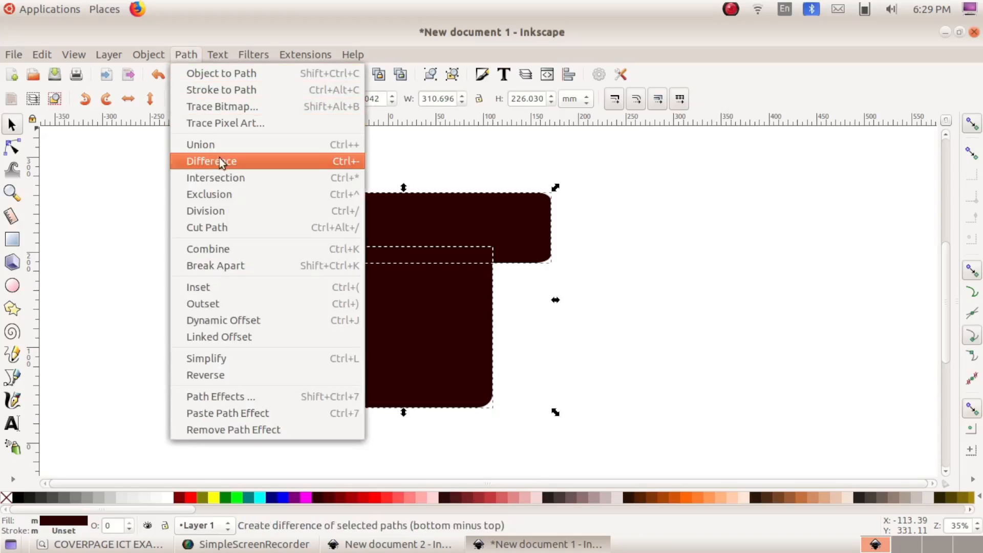
pyautogui.click(247, 162)
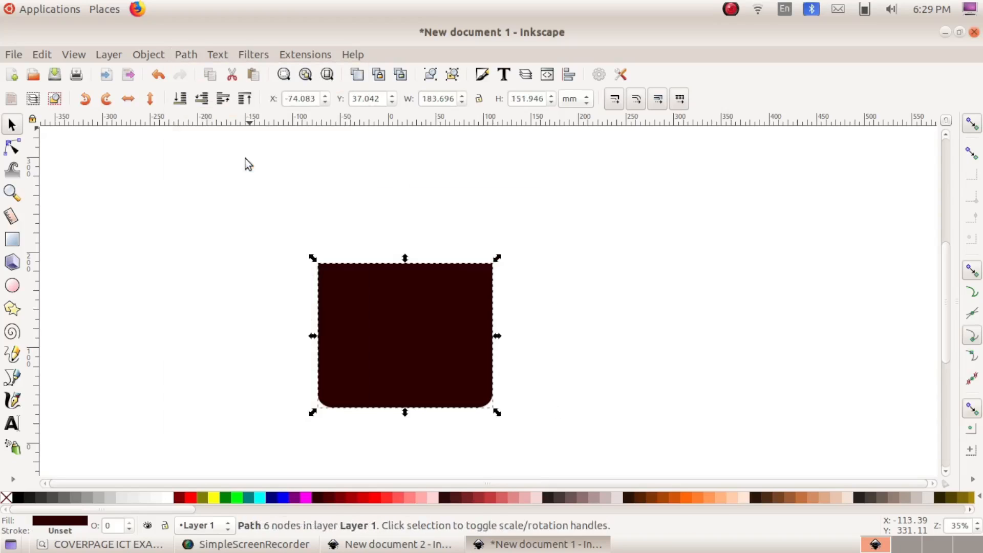
pyautogui.click(333, 210)
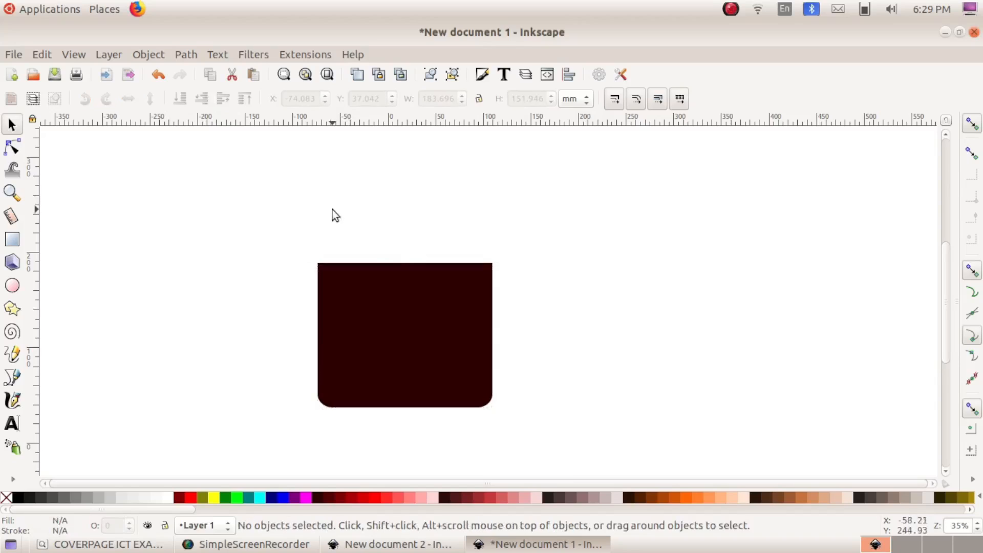
# Fill the cup body with red and move it to about X -35.5 mm, Y 49.1 mm
pyautogui.click(406, 290)
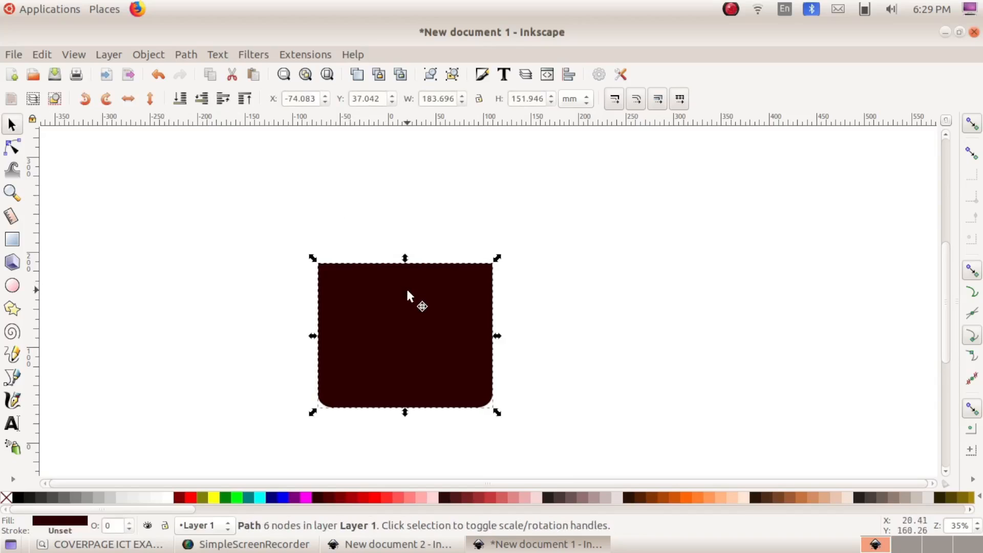
pyautogui.click(373, 499)
pyautogui.click(245, 406)
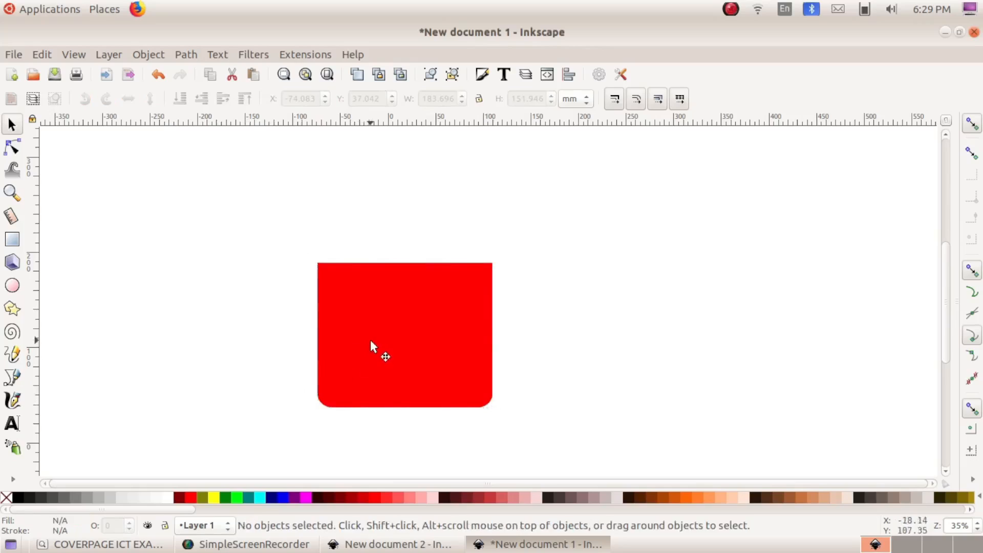
pyautogui.moveTo(370, 339); pyautogui.dragTo(409, 326)
# Check the reference cup's handle in the exam PDF and draw a red ellipse about 147 mm wide and 98 mm high beside the cup body
pyautogui.click(118, 544)
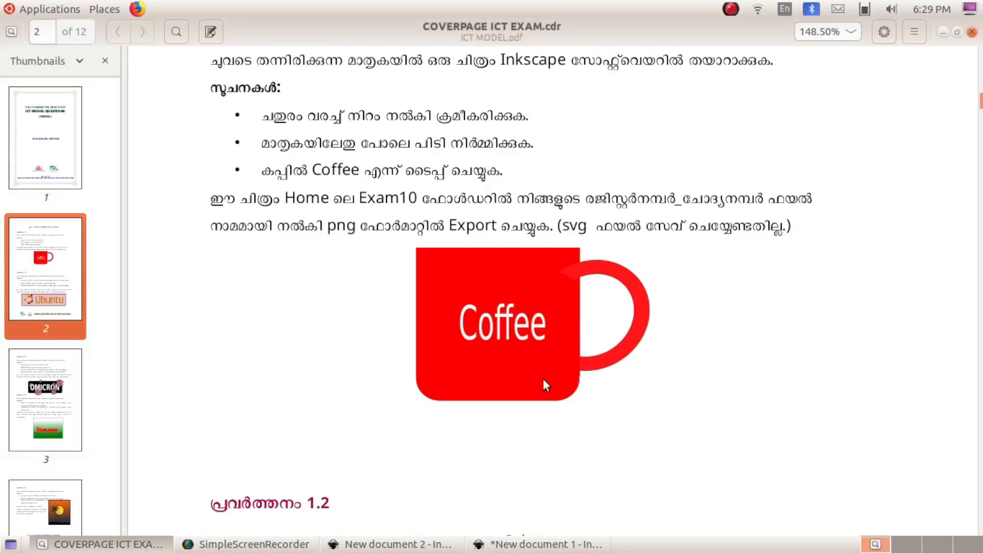
pyautogui.click(538, 544)
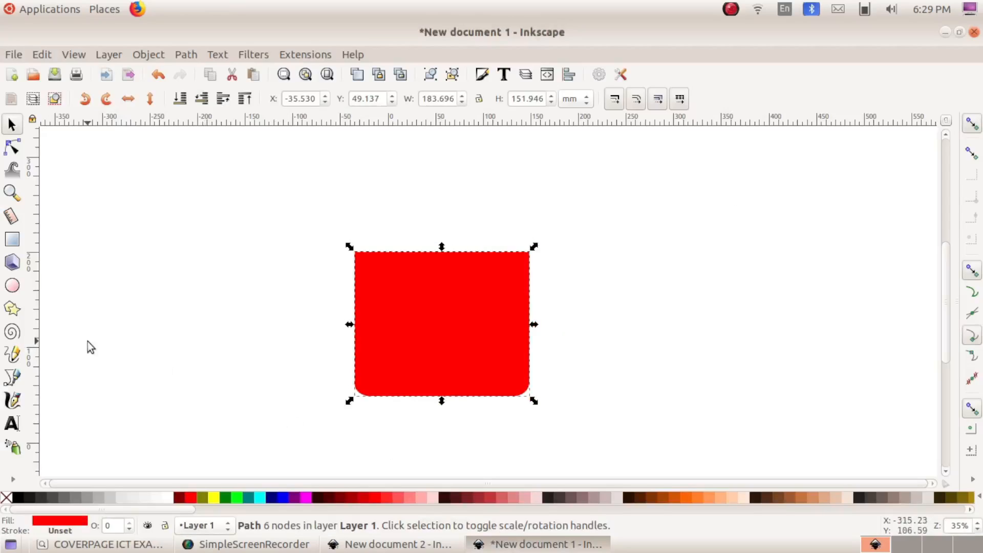
pyautogui.click(12, 286)
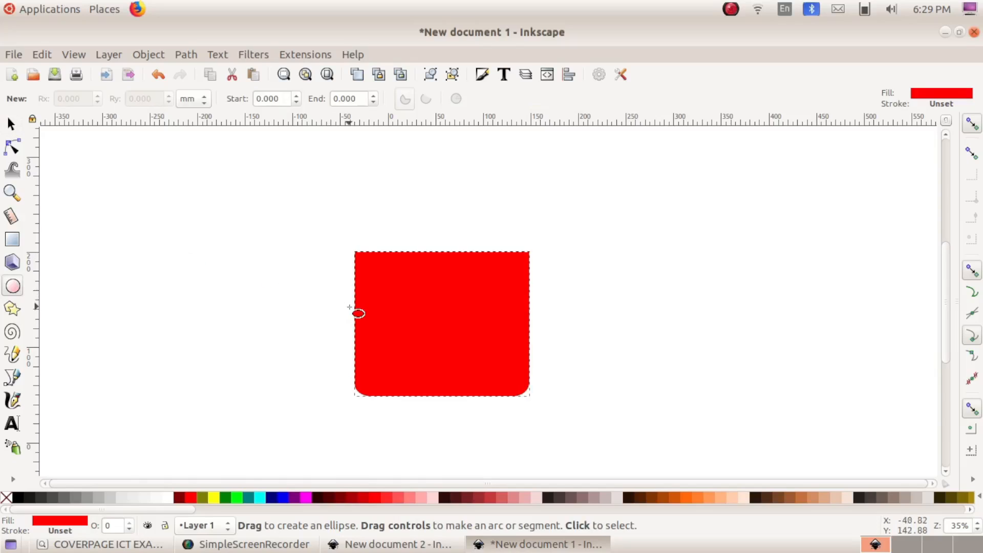
pyautogui.moveTo(744, 235); pyautogui.dragTo(883, 326)
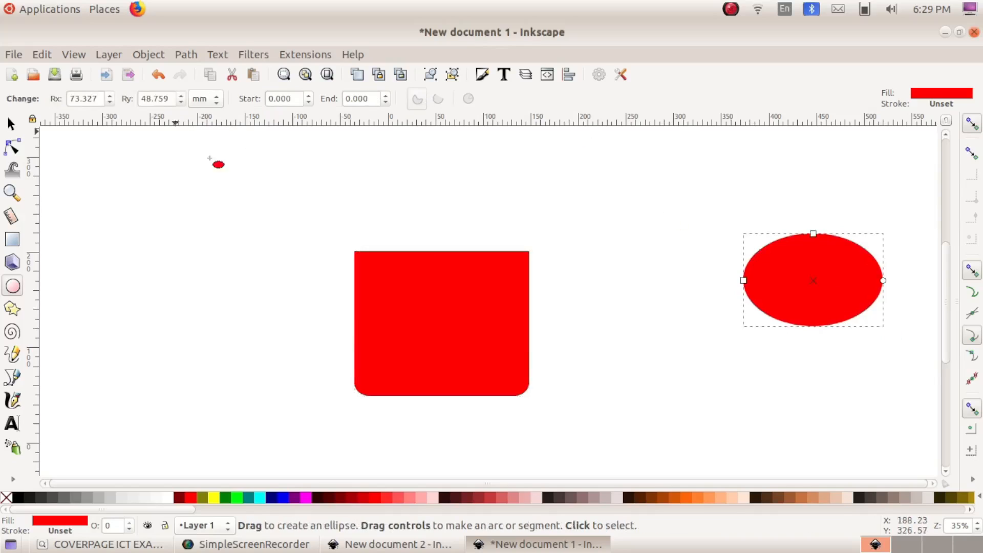
# Set the fill to very dark maroon and draw a second ellipse about 95 mm wide and 135 mm high over the red ellipse
pyautogui.click(12, 124)
pyautogui.click(147, 205)
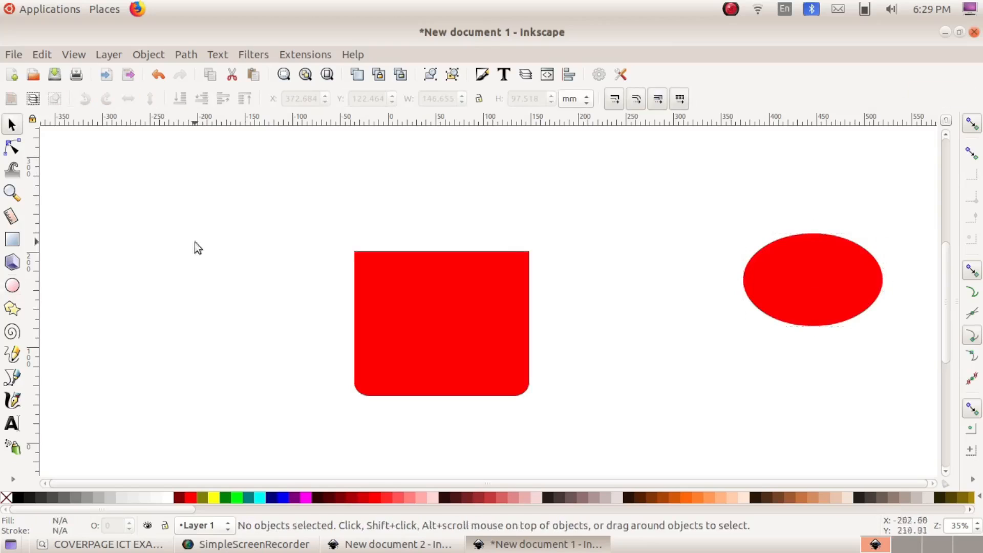
pyautogui.click(445, 497)
pyautogui.click(12, 286)
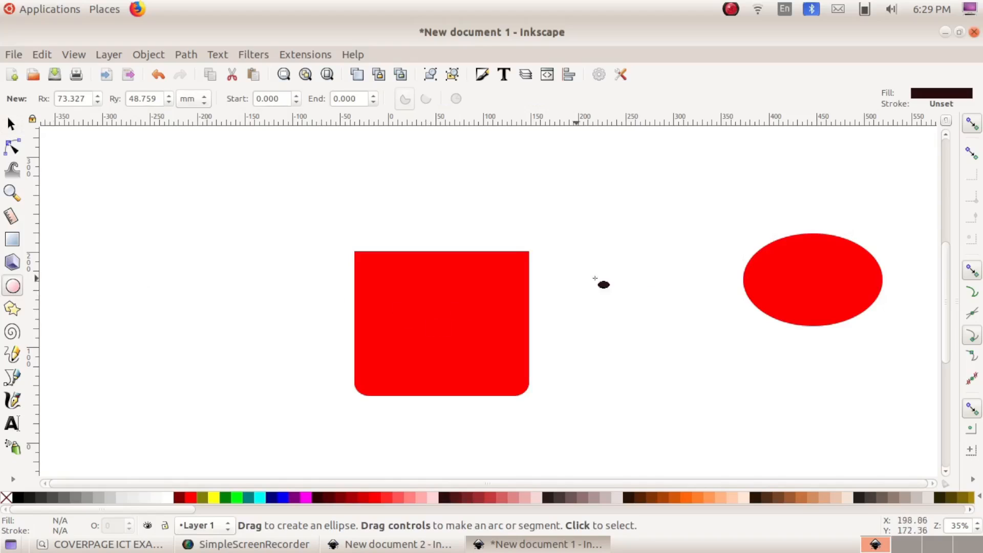
pyautogui.moveTo(778, 214); pyautogui.dragTo(869, 342)
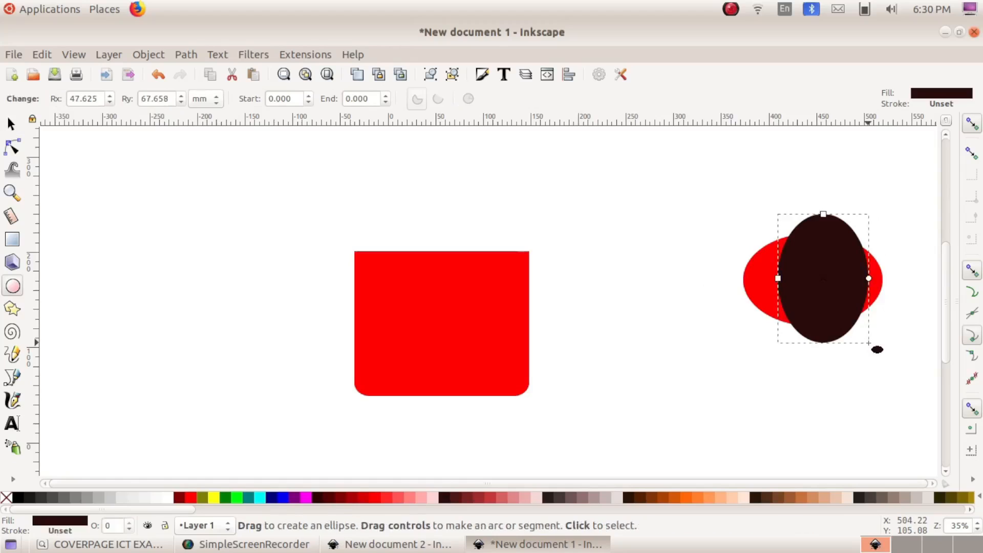
# Stretch the dark ellipse sideways to about 169 mm wide, leaving only a thin crescent of the red ellipse uncovered on its outer side
pyautogui.click(9, 122)
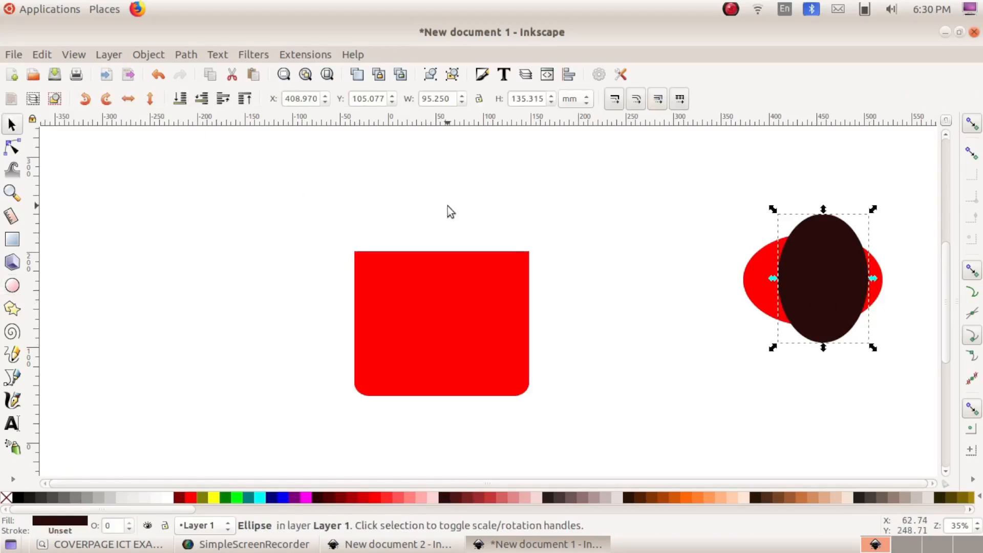
pyautogui.moveTo(774, 281); pyautogui.dragTo(708, 281)
pyautogui.moveTo(877, 278); pyautogui.dragTo(881, 278)
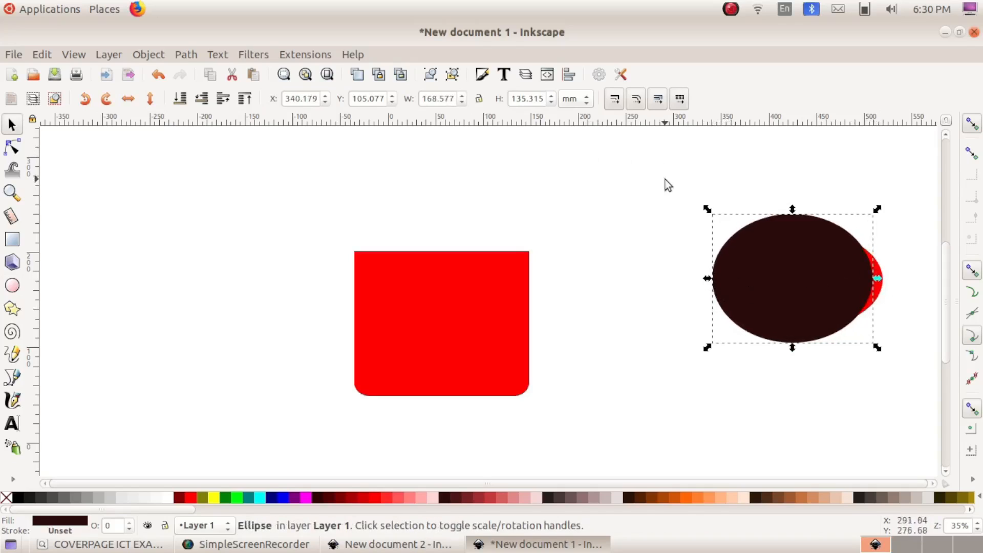
# Select both ellipses and subtract the dark one from the red one with the Difference path operation
pyautogui.moveTo(644, 164); pyautogui.dragTo(901, 372)
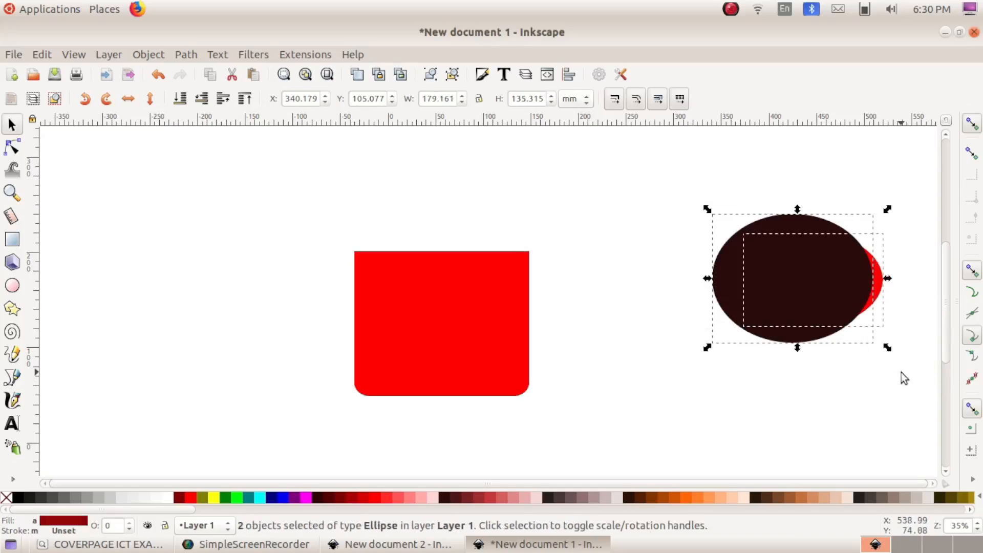
pyautogui.click(182, 54)
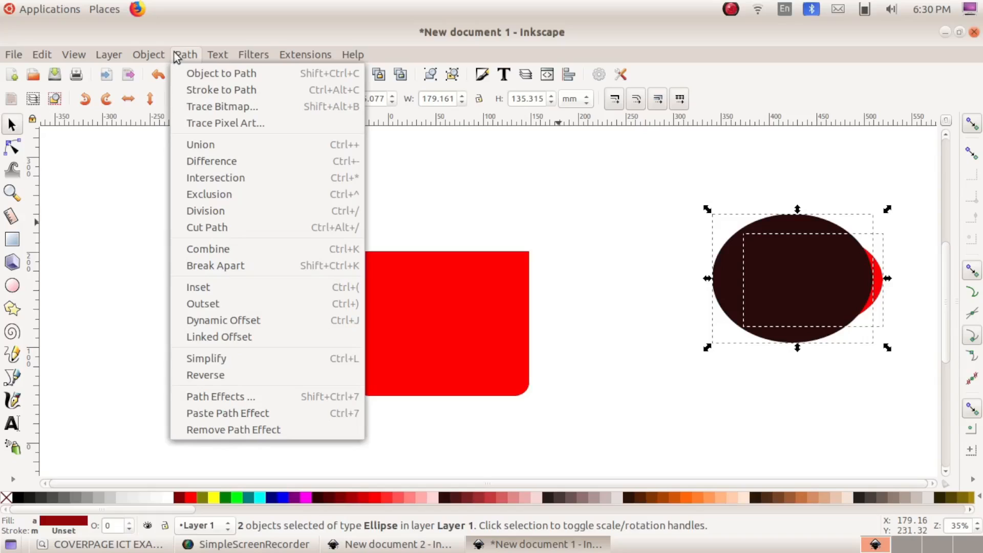
pyautogui.click(207, 161)
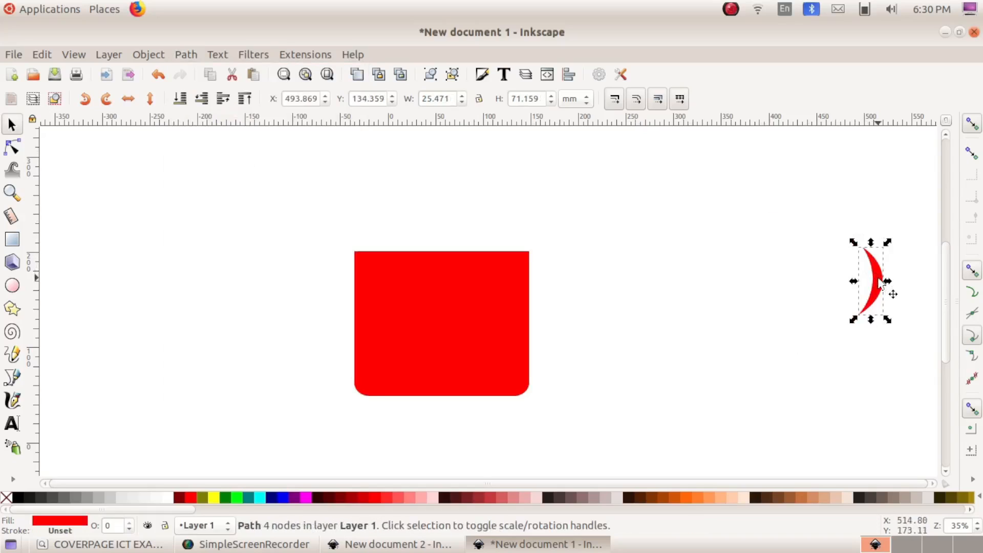
# Enlarge the red crescent to about 52 mm by 86 mm and attach it to the cup body's side at about X 130 mm, Y 76 mm
pyautogui.moveTo(879, 281); pyautogui.dragTo(587, 311)
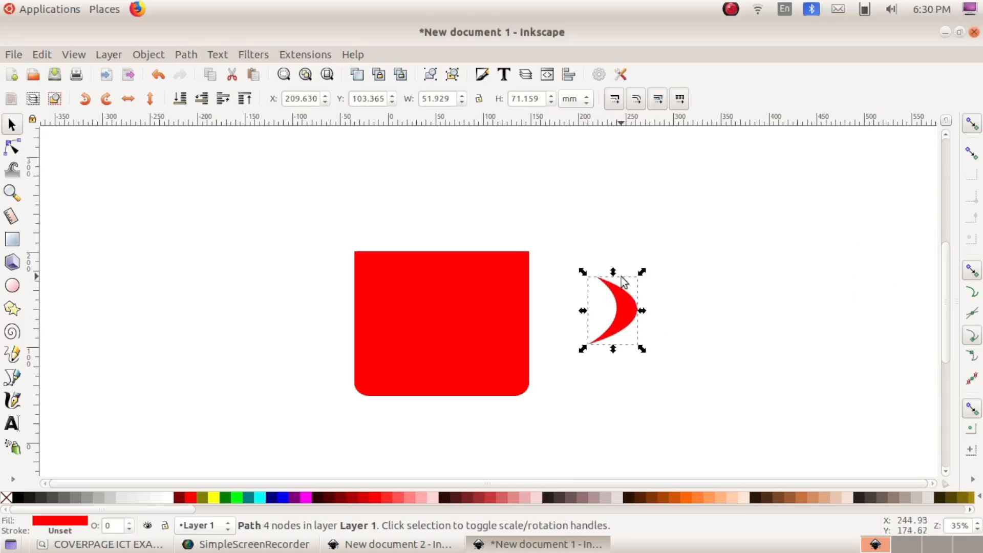
pyautogui.moveTo(613, 272); pyautogui.dragTo(613, 256)
pyautogui.moveTo(621, 304); pyautogui.dragTo(546, 329)
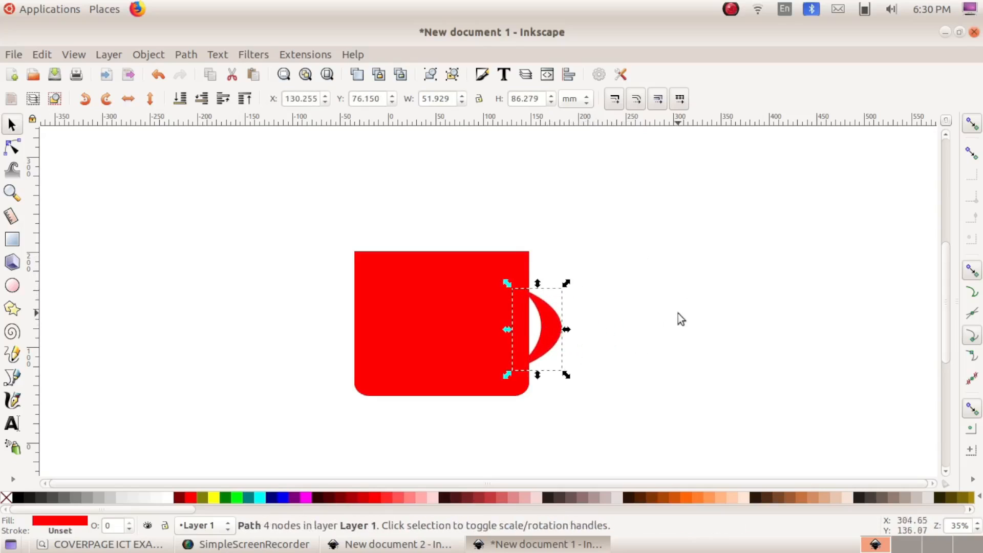
# Lower the crescent handle one level in the stacking order and deselect it
pyautogui.click(682, 314)
pyautogui.click(549, 327)
pyautogui.click(140, 54)
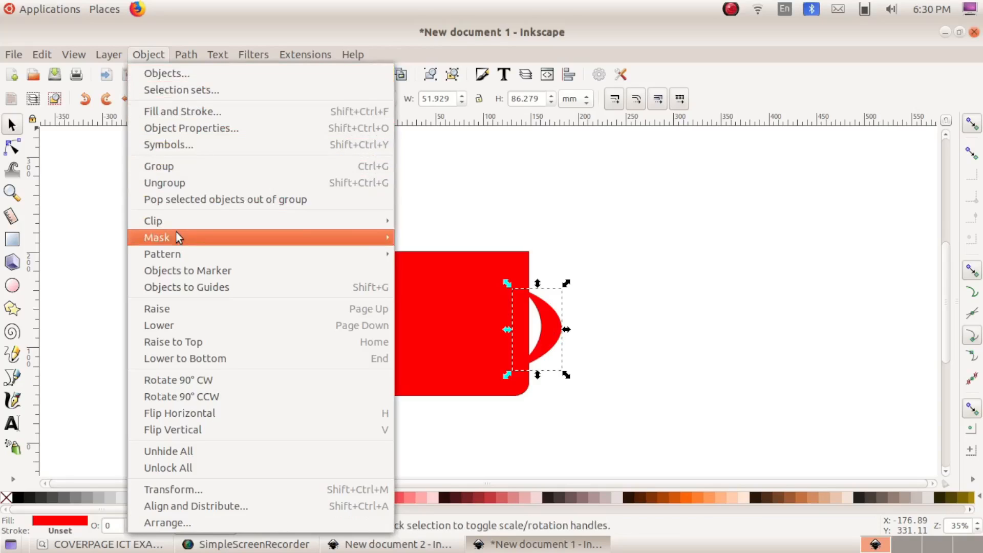
pyautogui.click(180, 328)
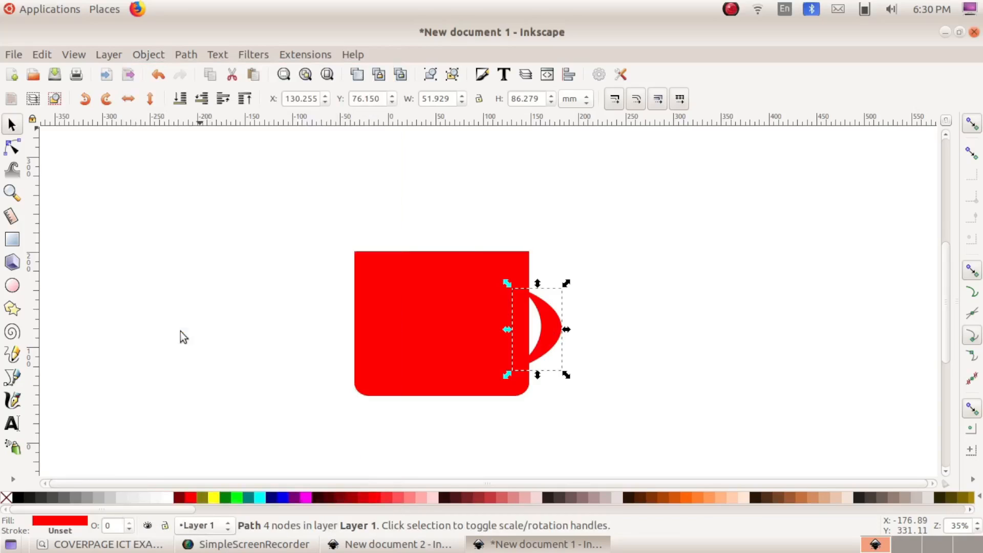
pyautogui.click(282, 193)
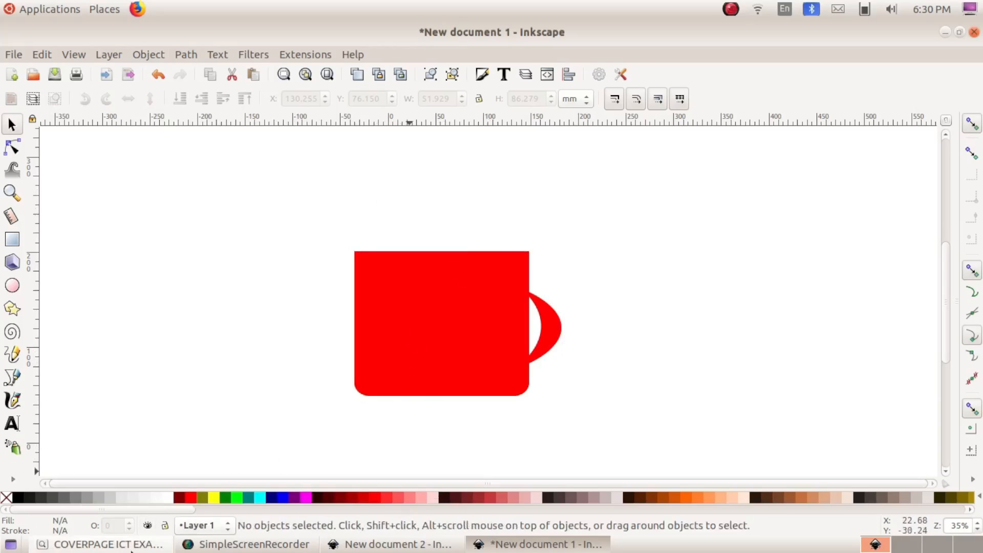
# Check the lettering on the reference cup and add the text "COFFEE" on the cup body
pyautogui.click(100, 543)
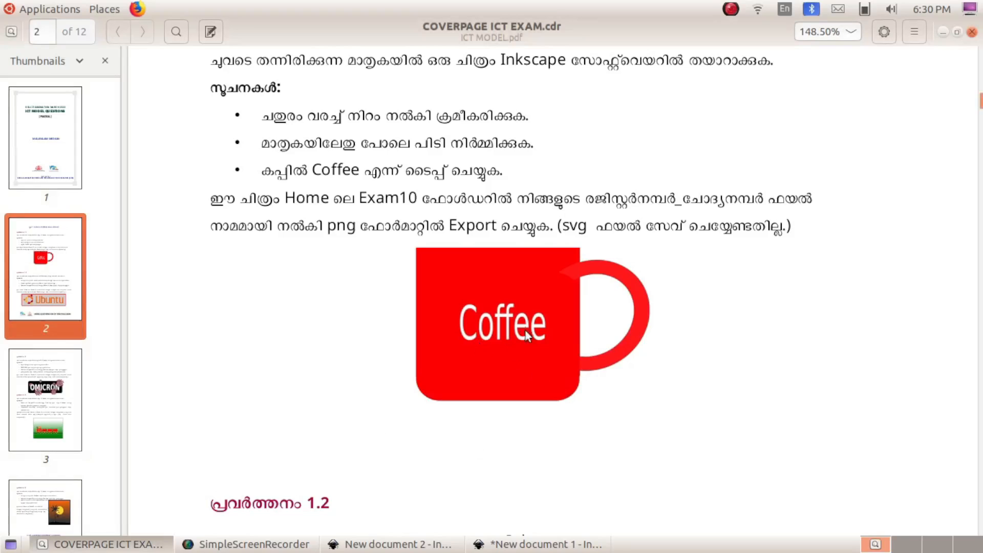
pyautogui.click(544, 544)
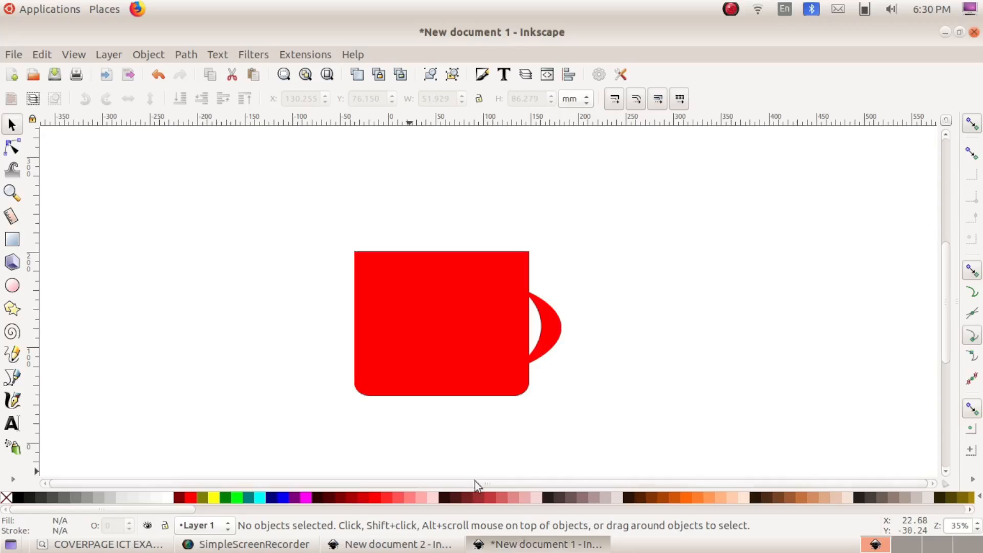
pyautogui.click(11, 425)
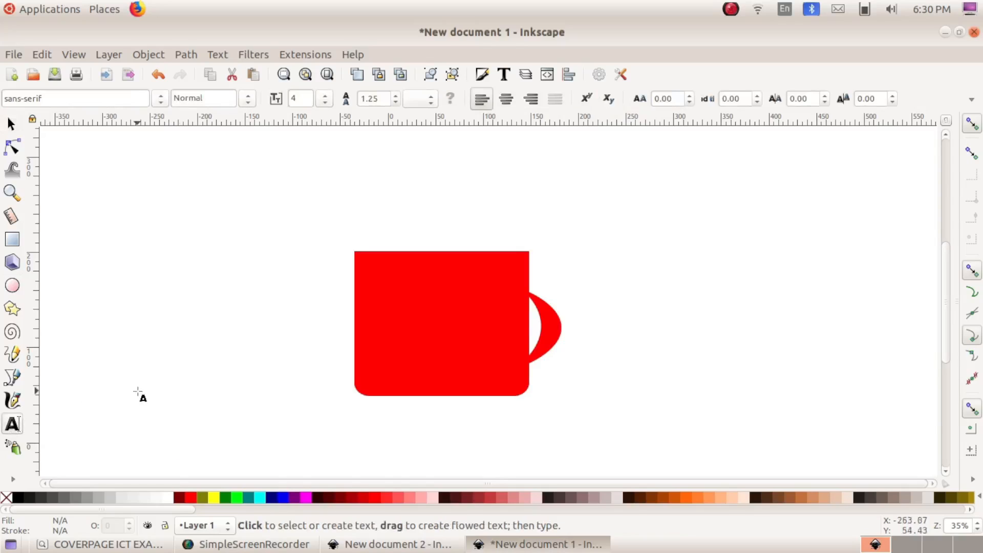
pyautogui.click(372, 325)
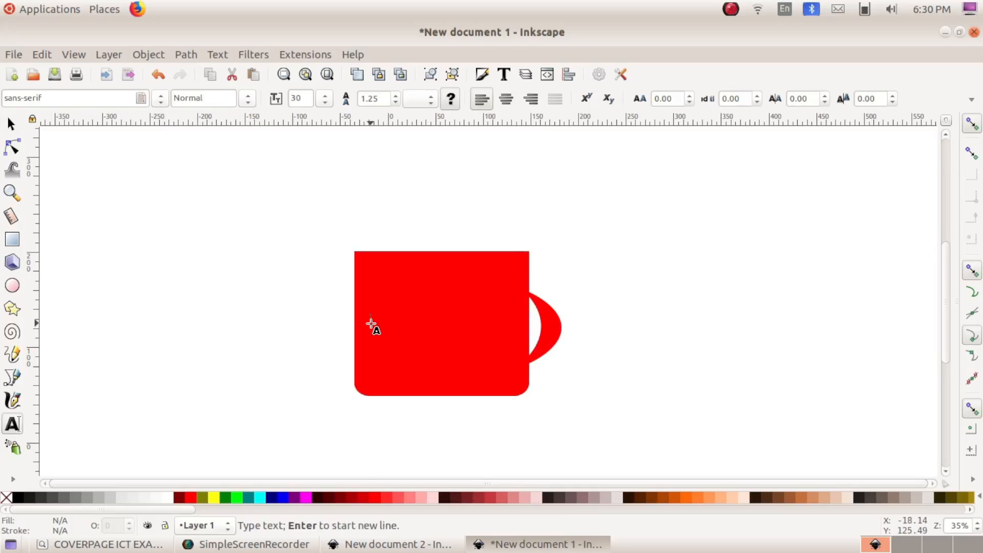
pyautogui.write('CU')
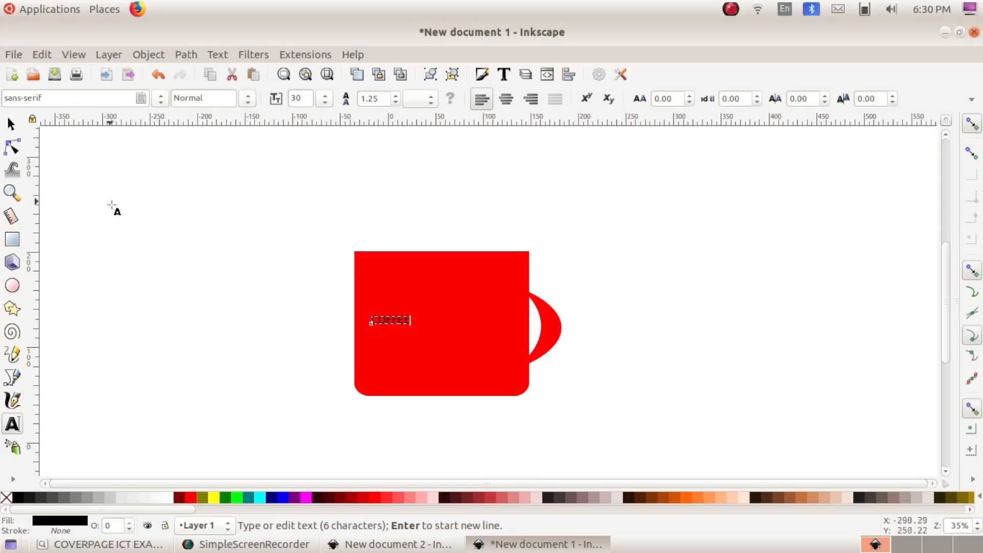
pyautogui.click(191, 256)
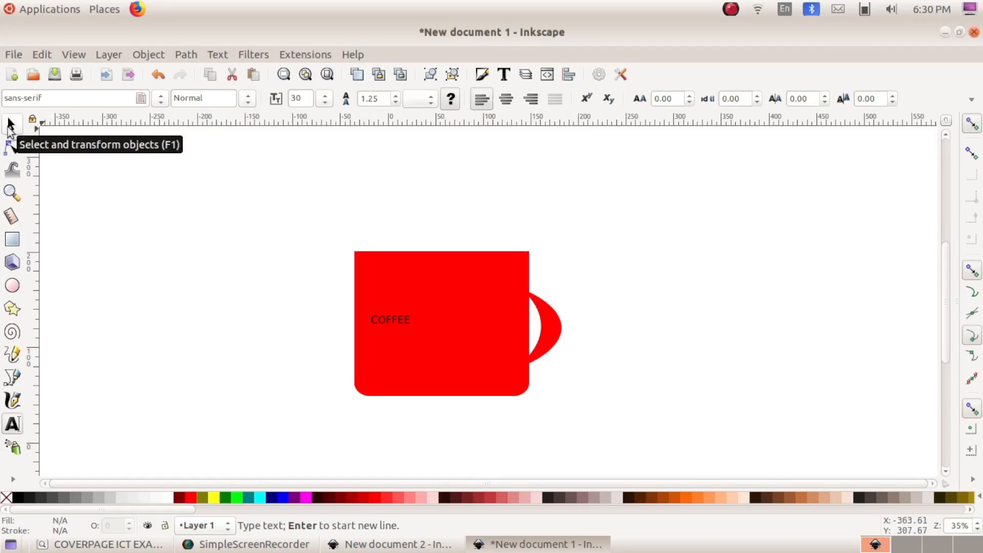
# Scale the COFFEE text about its centre to about 169 mm by 64 mm and move it onto the cup body
pyautogui.click(11, 125)
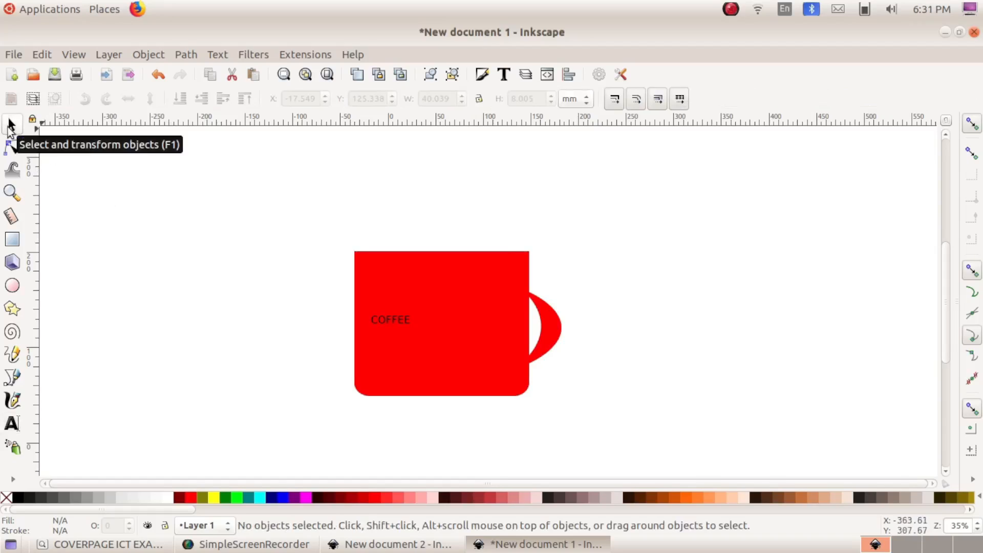
pyautogui.click(392, 318)
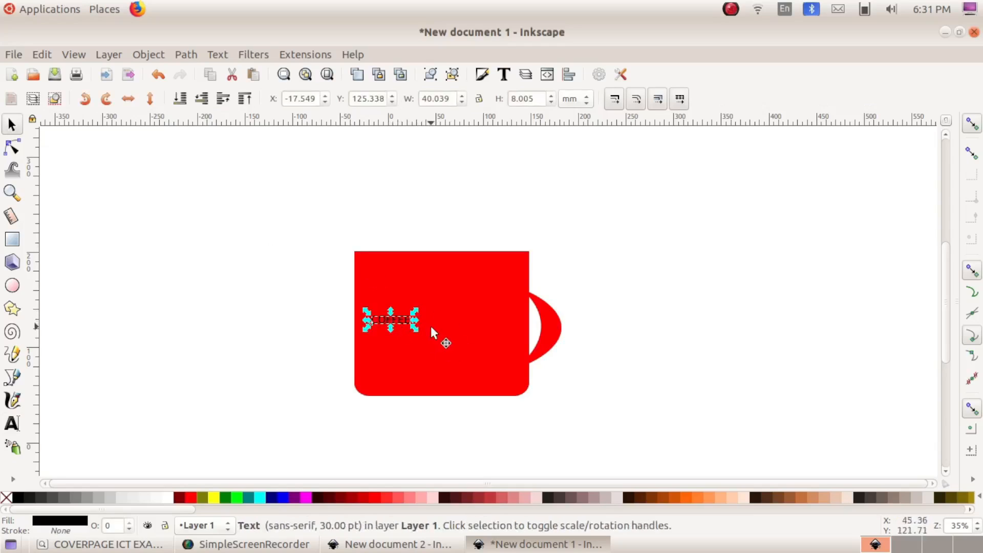
pyautogui.press('shift')
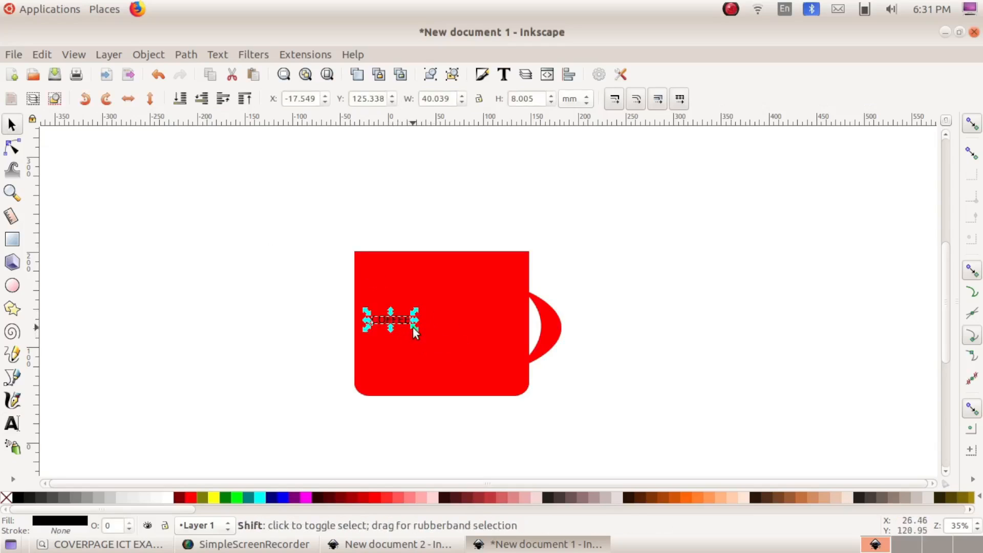
pyautogui.moveTo(415, 332); pyautogui.dragTo(475, 354)
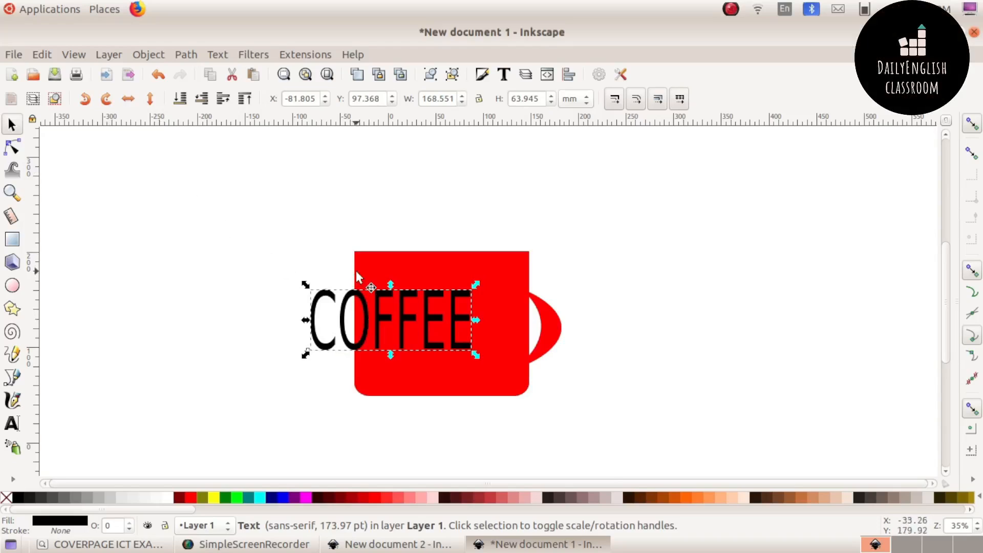
pyautogui.moveTo(375, 316); pyautogui.dragTo(439, 325)
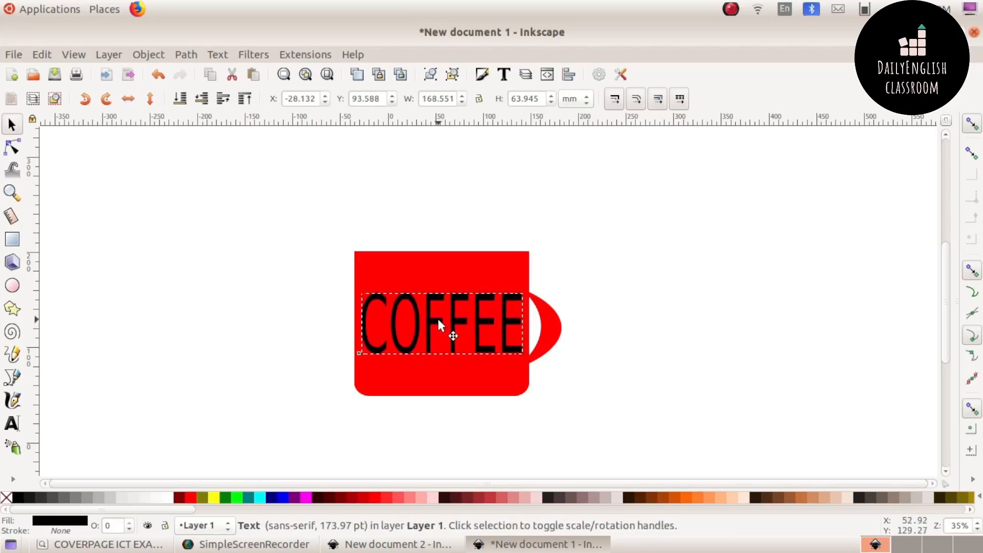
# Reduce the COFFEE text to about 165 mm by 58 mm and shift the cup body to about X -31 mm, Y 49.9 mm
pyautogui.moveTo(358, 358); pyautogui.dragTo(361, 352)
pyautogui.moveTo(450, 318); pyautogui.dragTo(448, 317)
pyautogui.moveTo(461, 362); pyautogui.dragTo(470, 364)
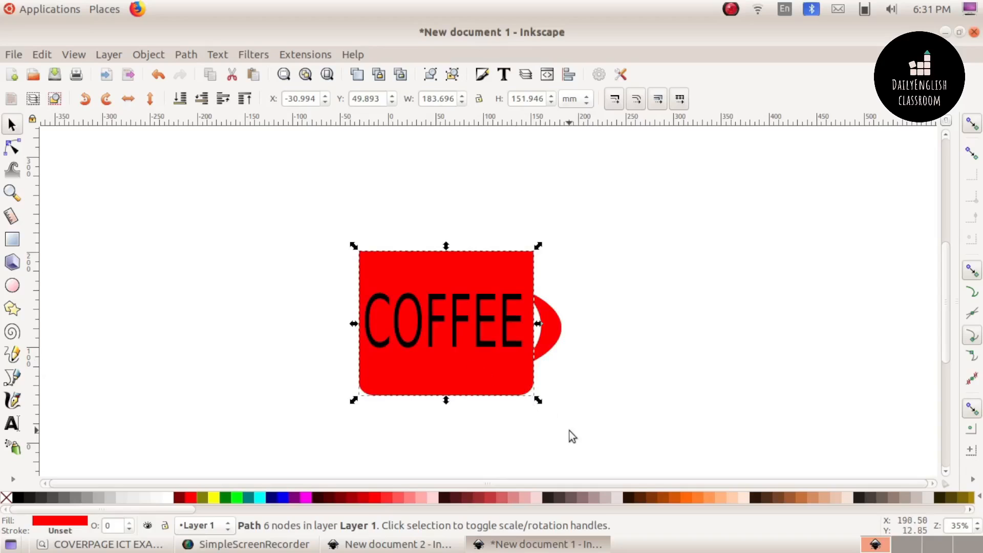
pyautogui.hotkey('ctrl', 'z')
# Fill the COFFEE text with a pale cream colour and deselect it
pyautogui.click(449, 333)
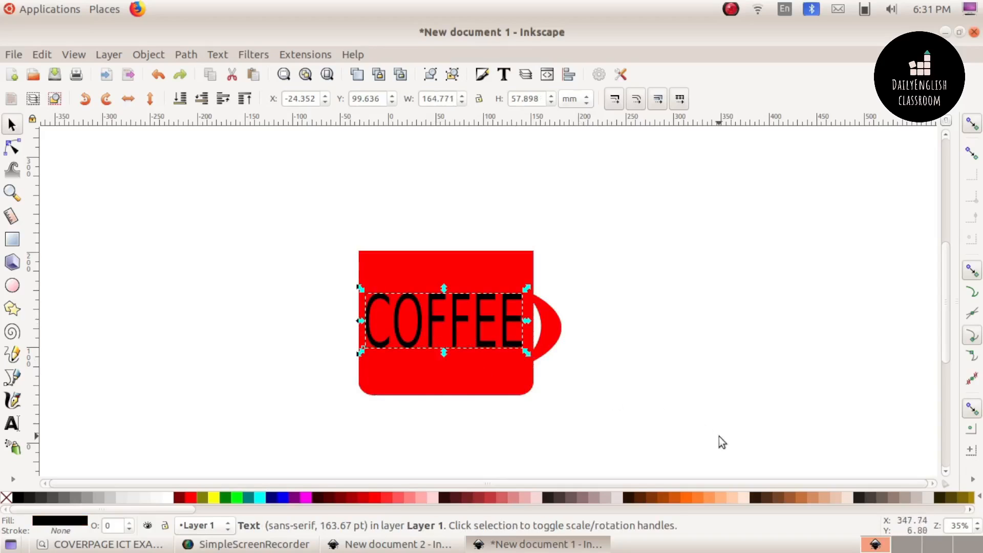
pyautogui.click(746, 503)
pyautogui.click(683, 319)
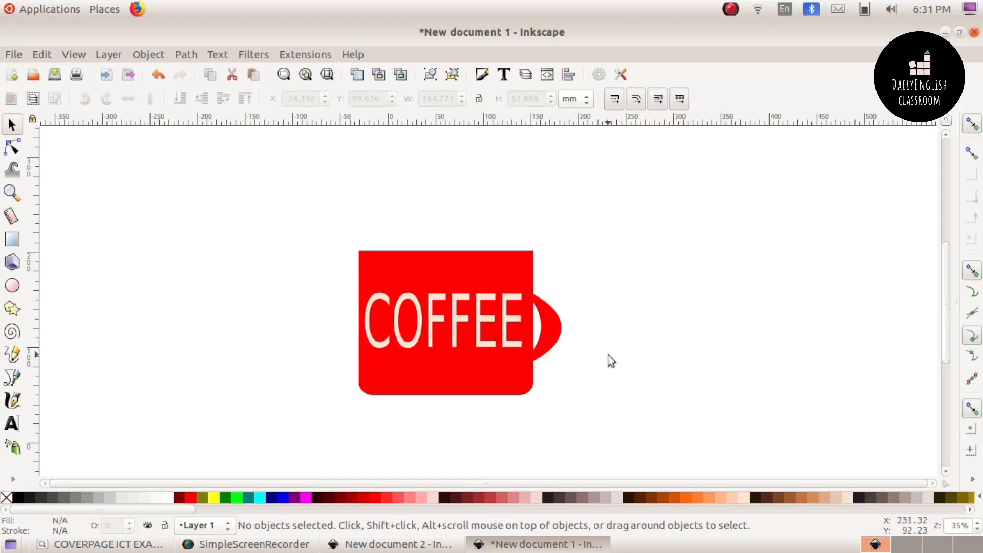
# Compare the drawn cup with the reference cup and export instructions in the exam PDF, and look through the file commands
pyautogui.click(129, 549)
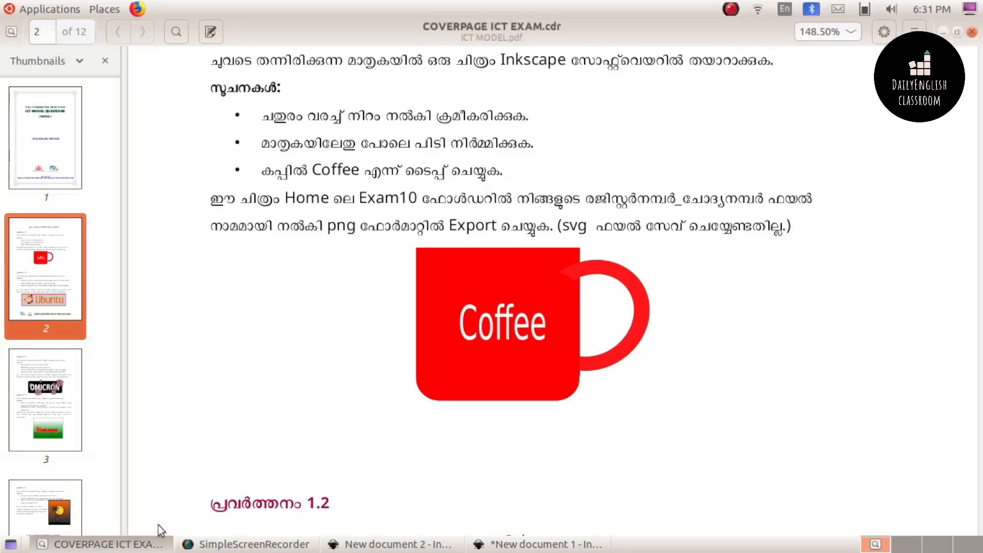
pyautogui.click(530, 545)
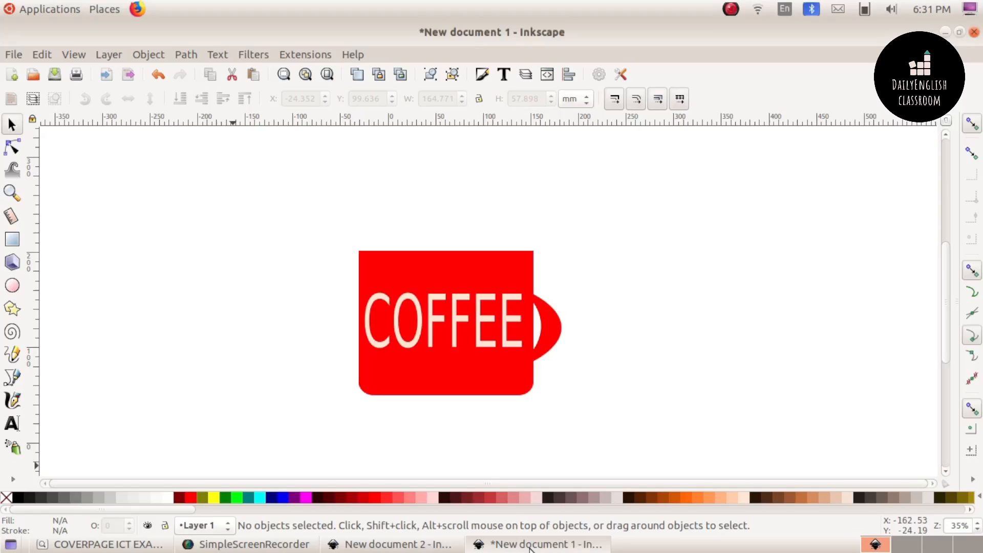
pyautogui.click(7, 55)
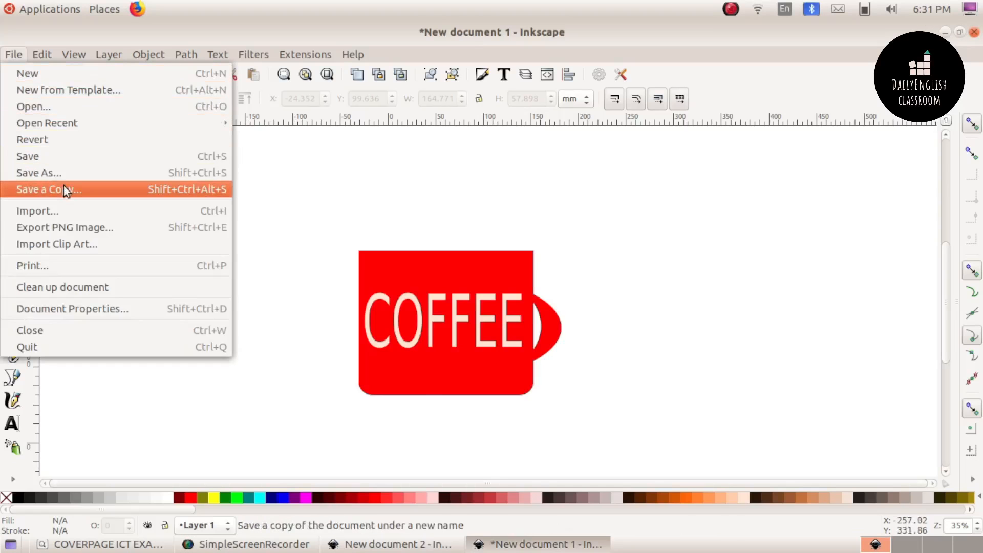
pyautogui.click(311, 125)
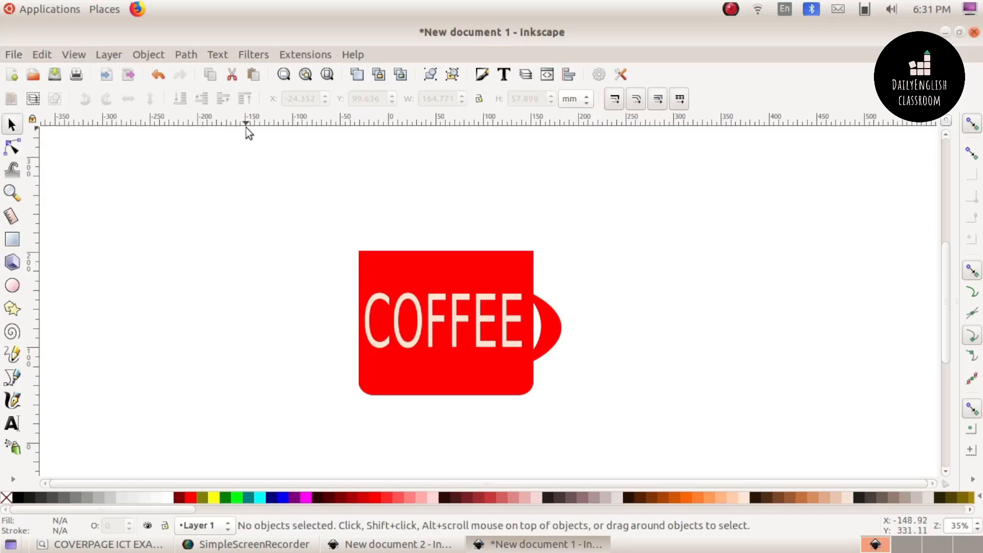
# Group the cup body, handle and COFFEE text into a single object
pyautogui.moveTo(326, 200); pyautogui.dragTo(622, 418)
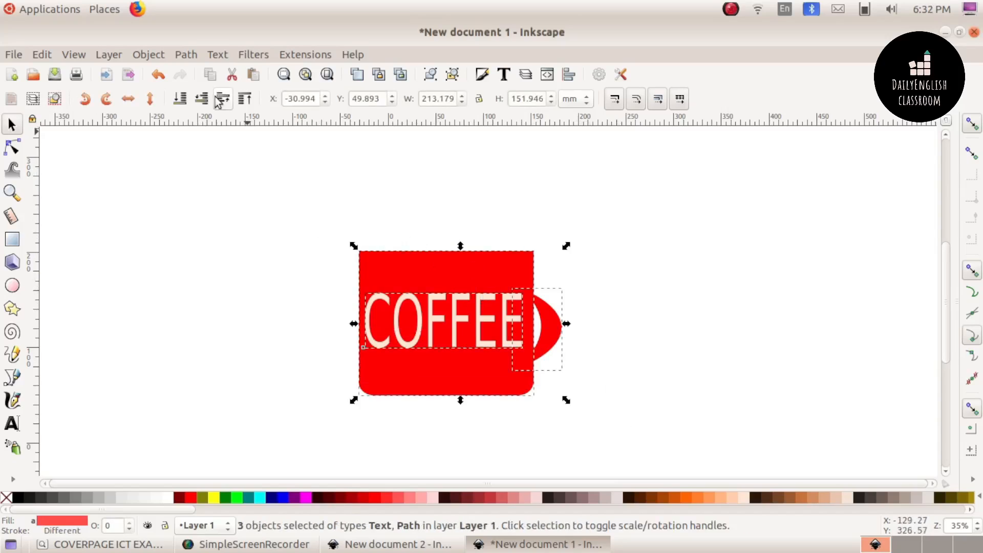
pyautogui.click(142, 54)
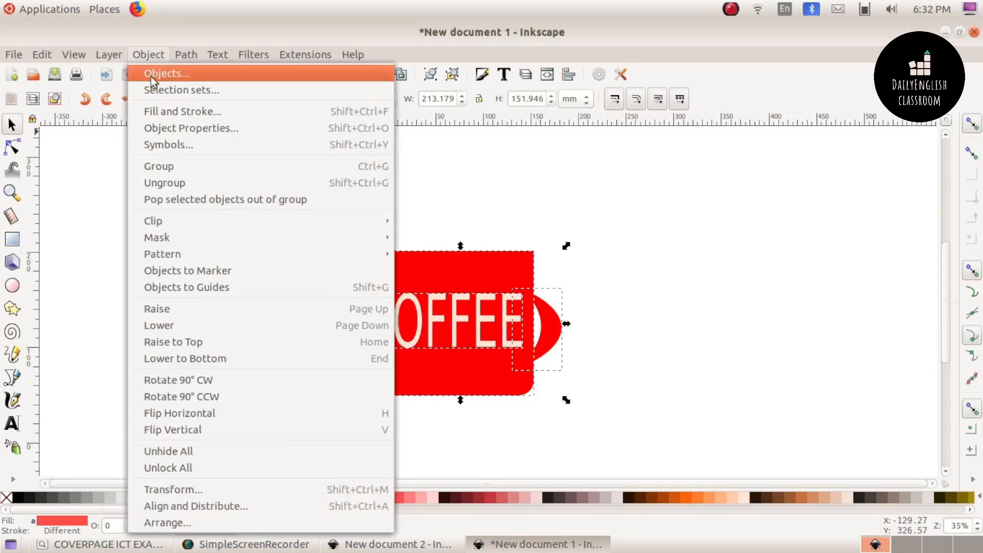
pyautogui.click(184, 167)
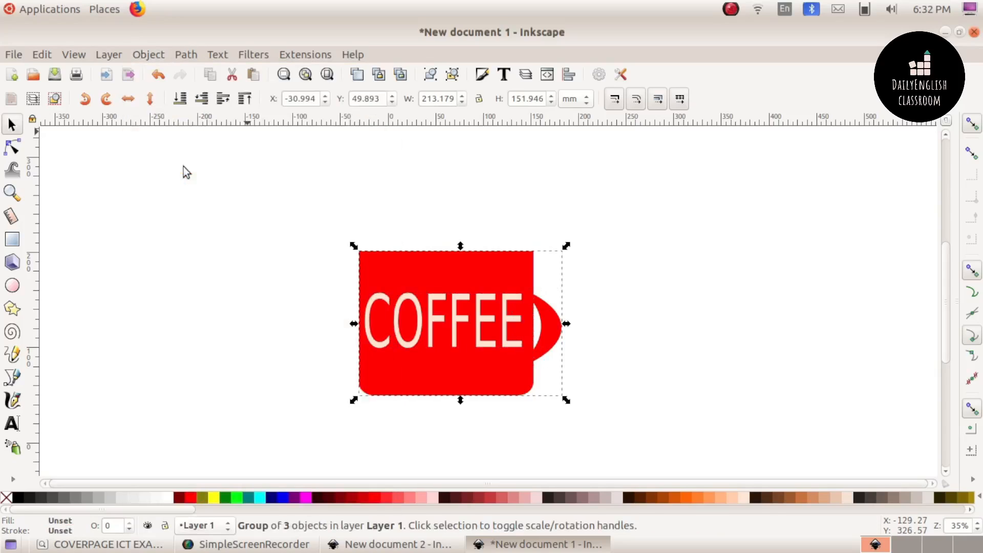
# Open the PNG export settings for the grouped cup and check the folder and file naming instructions in the exam PDF
pyautogui.click(20, 56)
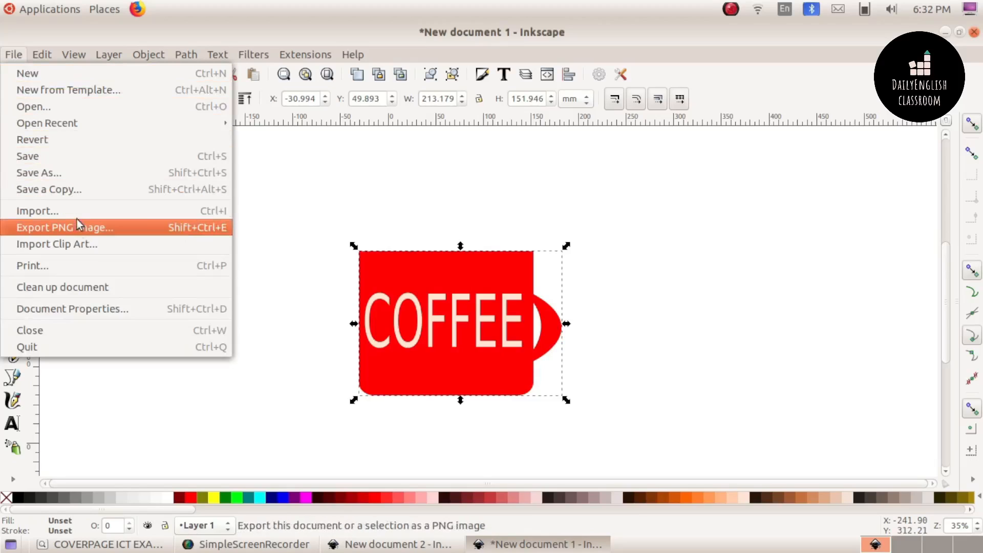
pyautogui.click(130, 226)
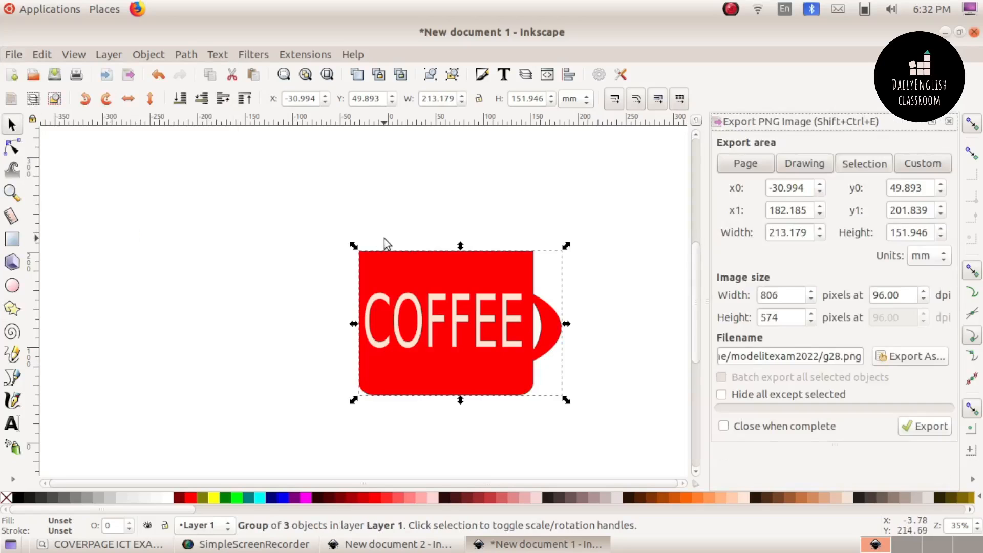
pyautogui.click(103, 544)
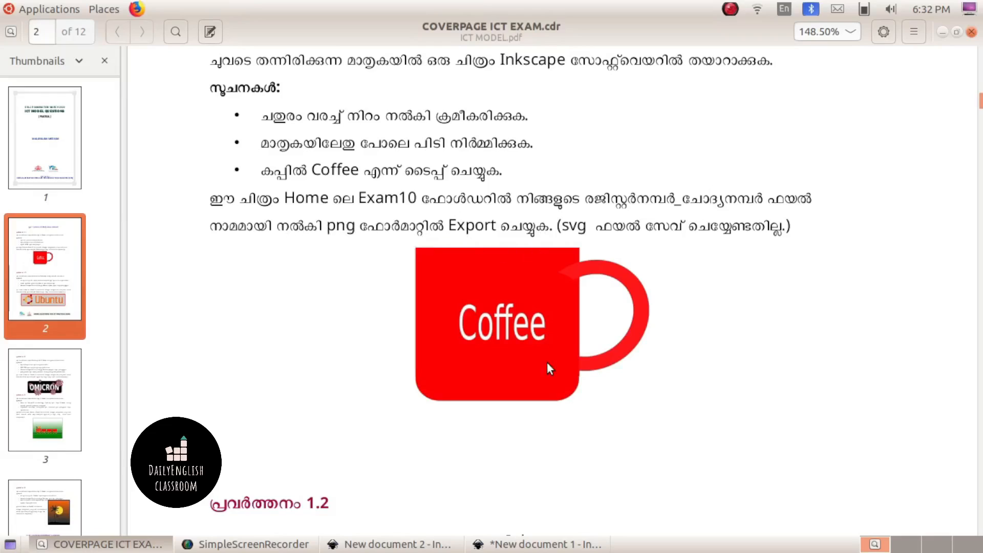
pyautogui.click(535, 544)
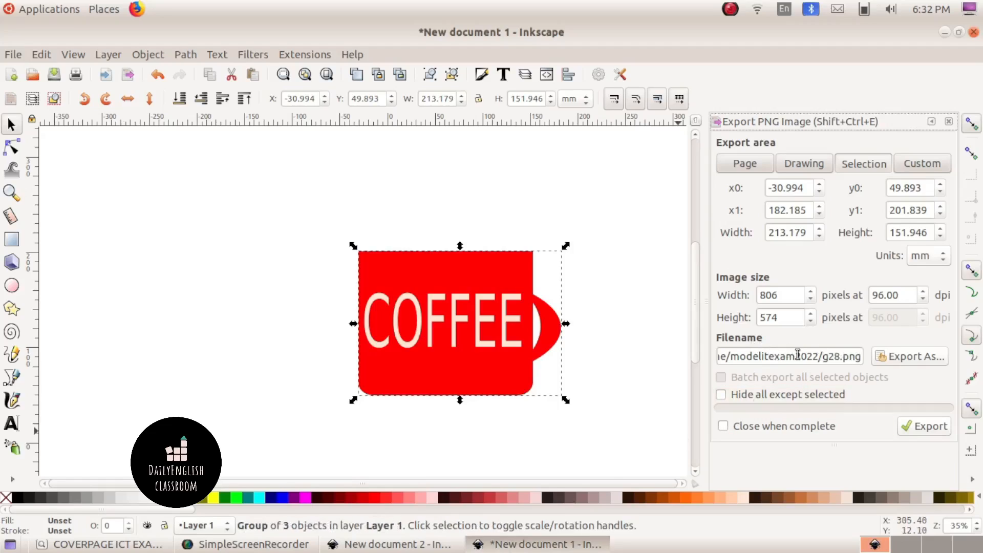
# Export the selected cup group as a PNG named 00001_1 into the Exam10 folder
pyautogui.click(888, 357)
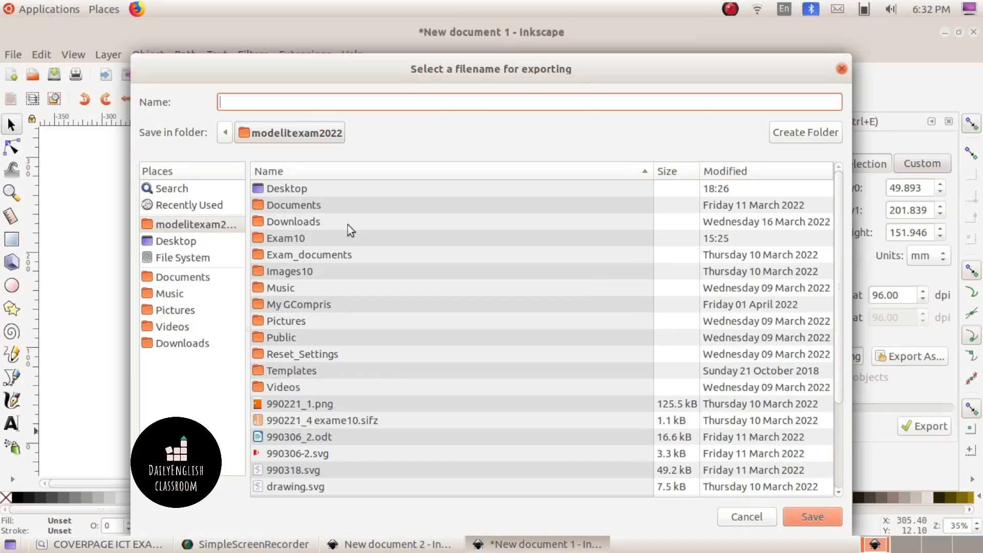
pyautogui.doubleClick(285, 238)
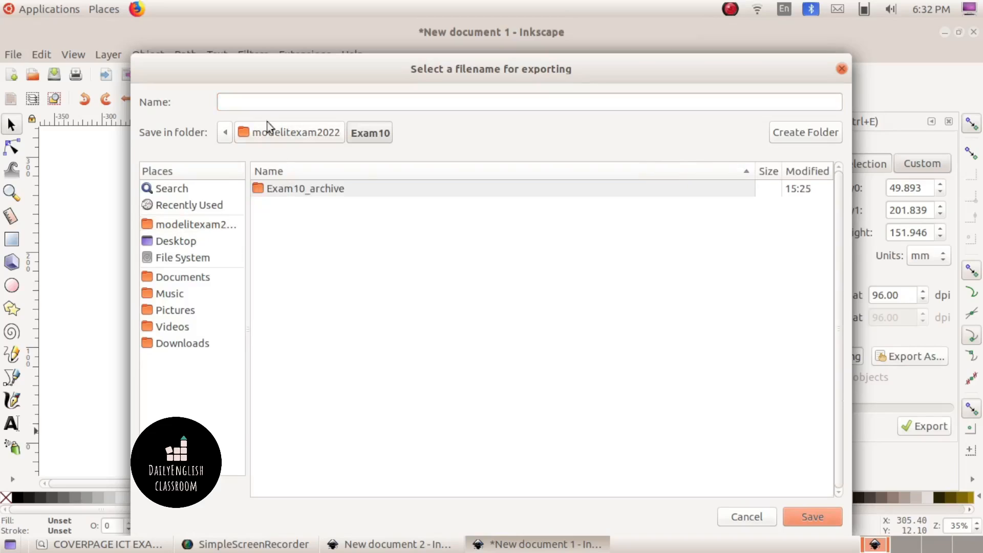
pyautogui.click(261, 105)
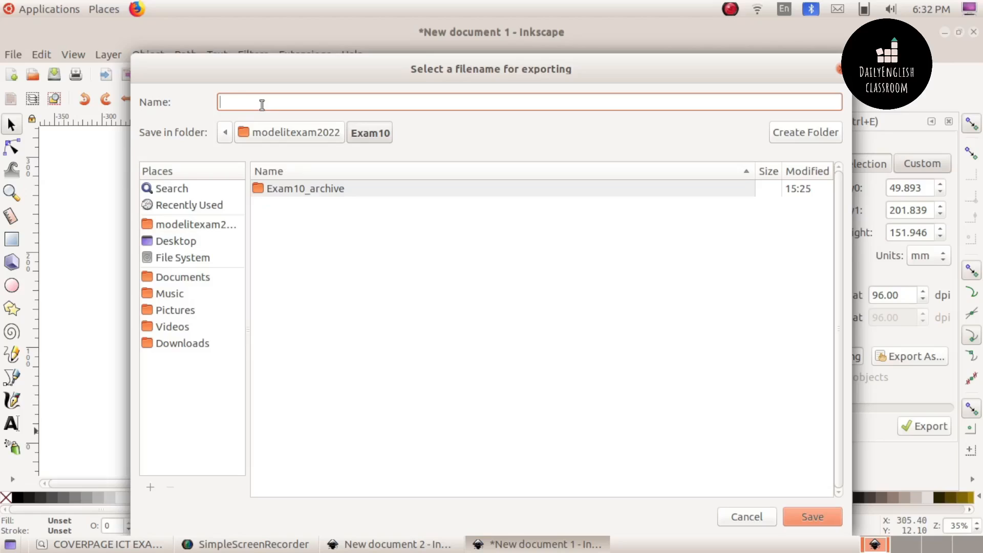
pyautogui.write('00')
pyautogui.write('0001')
pyautogui.click(819, 517)
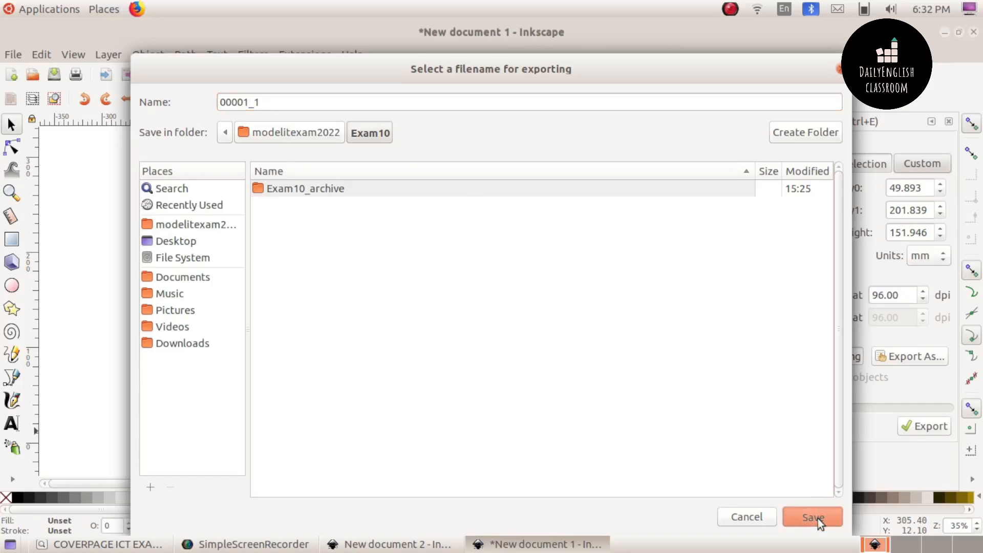
pyautogui.click(920, 430)
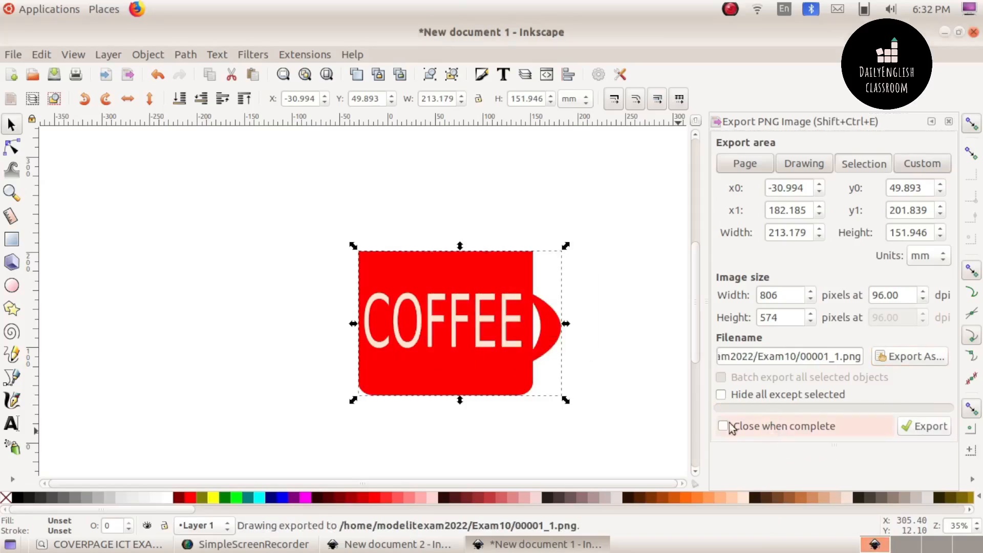
# Open 00001_1.png from the Exam10 folder in the Home directory to check the exported cup, and close the image viewer
pyautogui.click(102, 9)
pyautogui.click(109, 33)
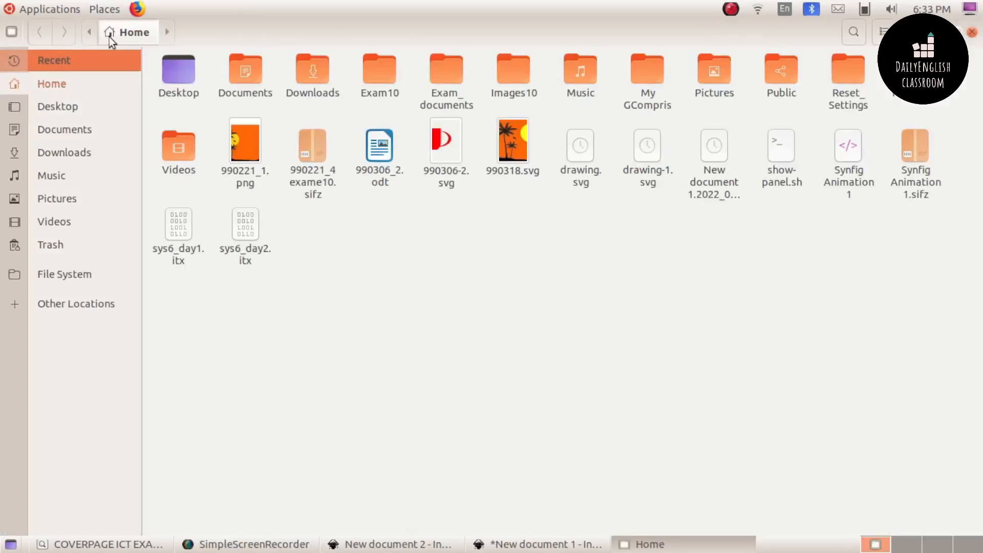
pyautogui.doubleClick(371, 70)
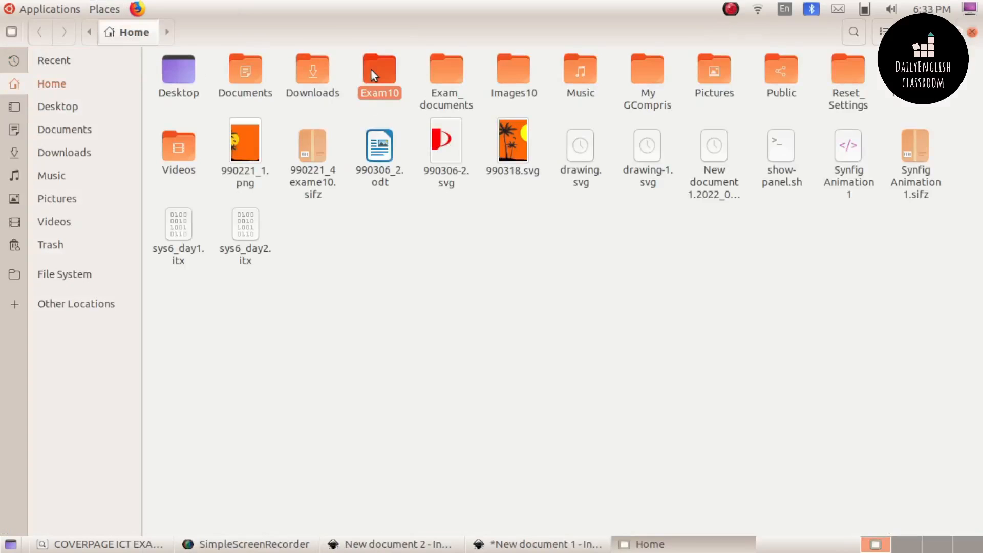
pyautogui.doubleClick(245, 76)
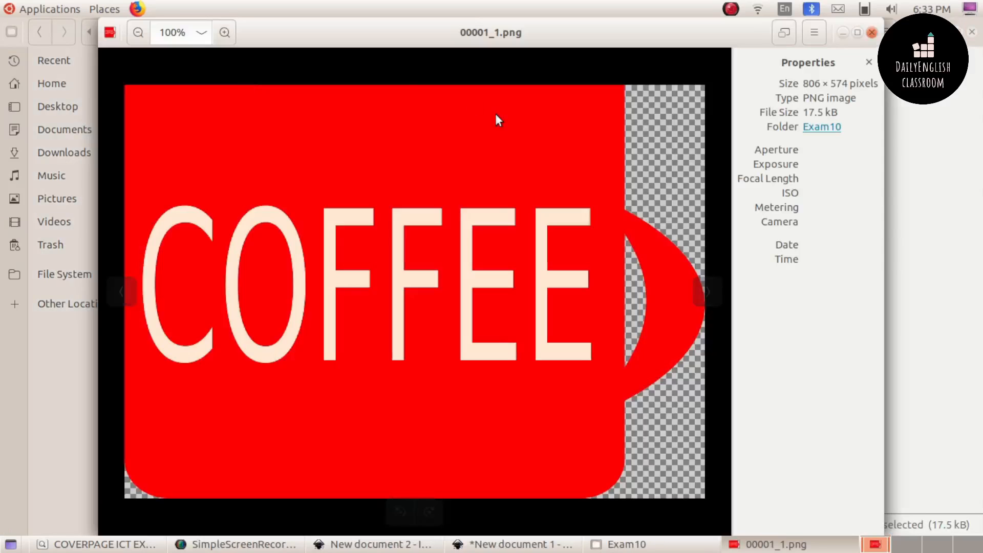
pyautogui.hotkey('ctrl', 'w')
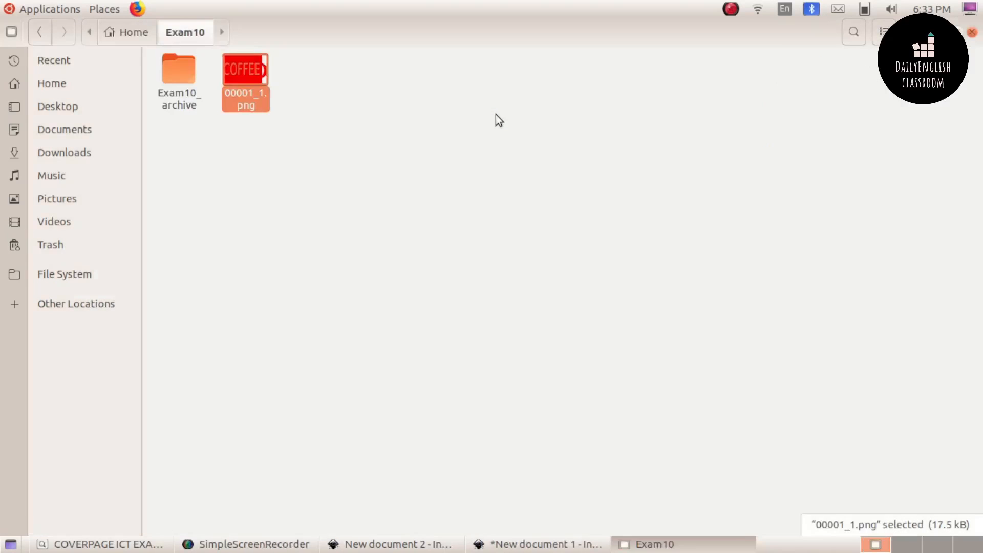